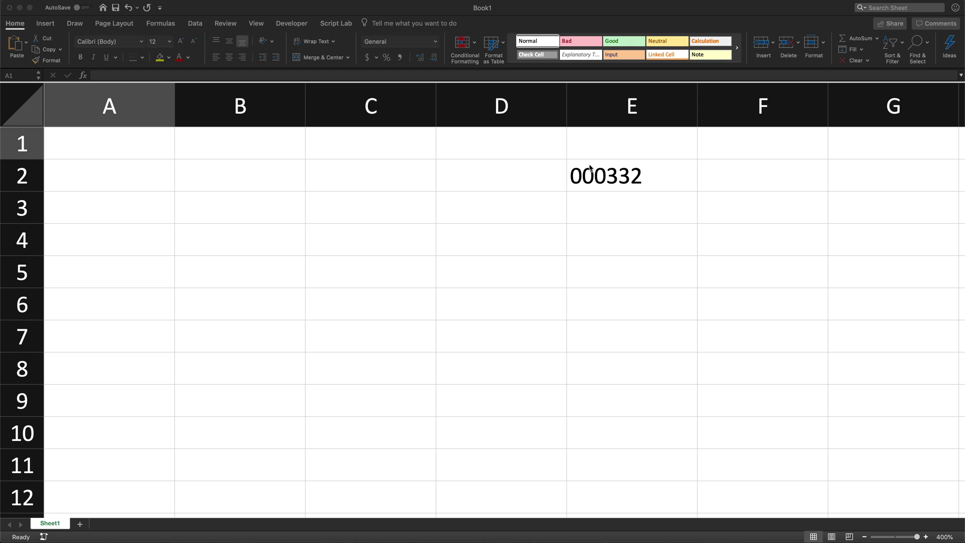
# - Enter 000332 in A2, where Excel shows 332, unlike the apostrophe text '000332 in E2
pyautogui.click(602, 184)
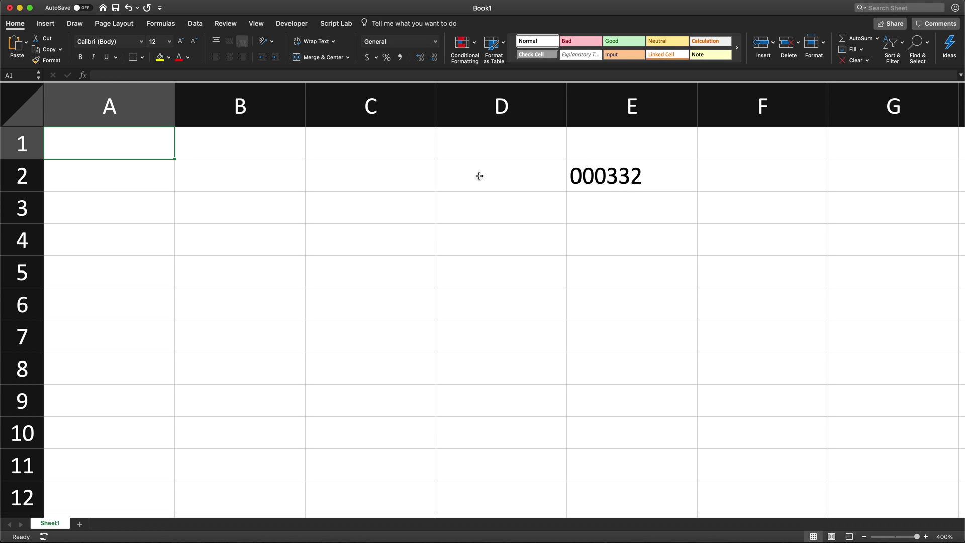
pyautogui.click(619, 178)
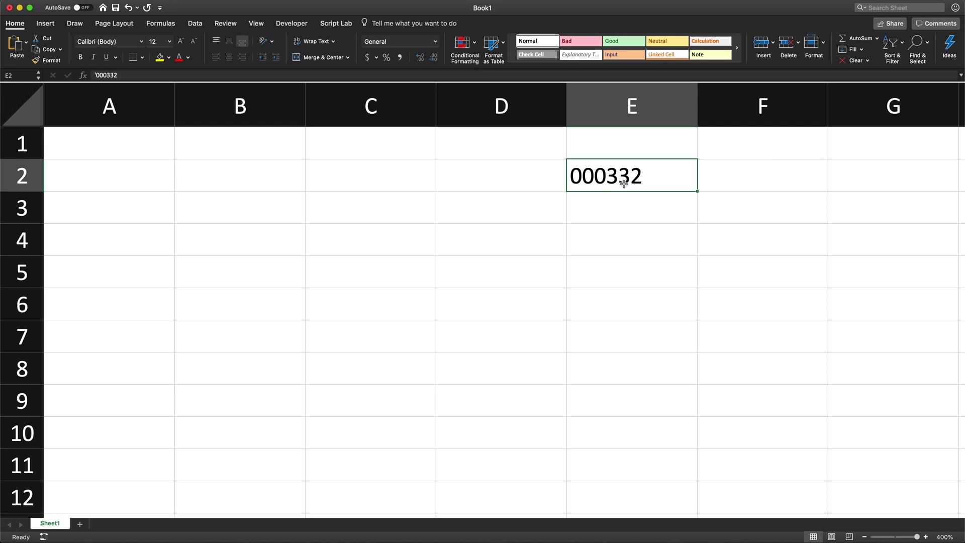
pyautogui.click(153, 184)
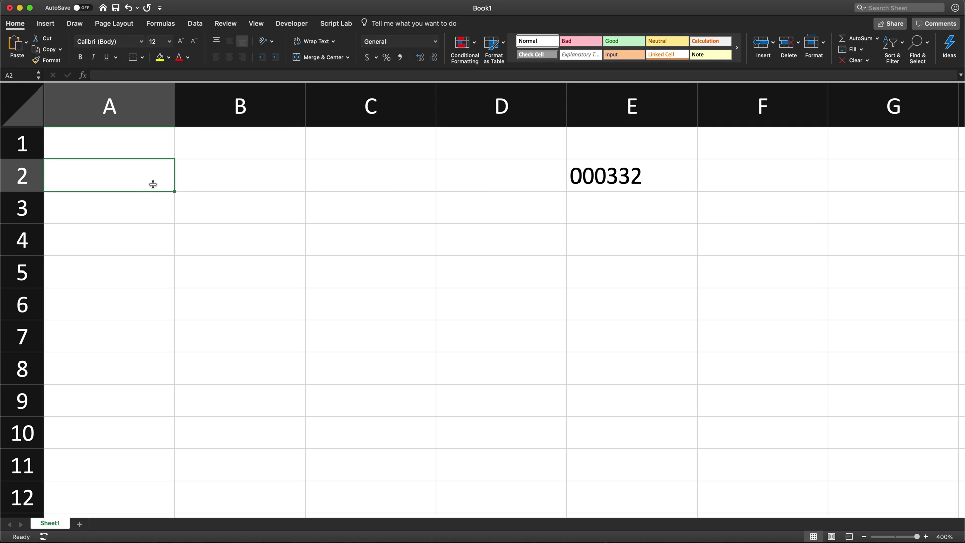
pyautogui.write('000')
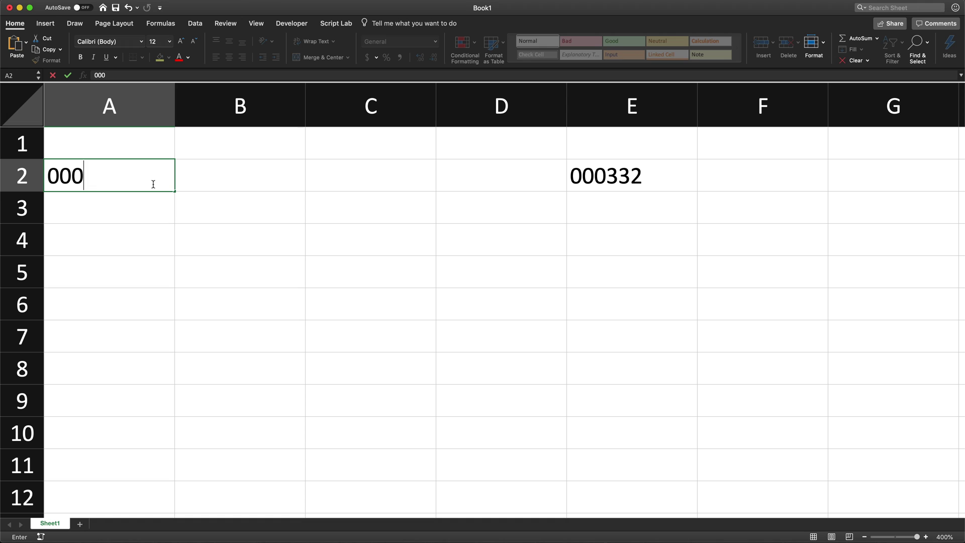
pyautogui.write('332')
pyautogui.press('Return')
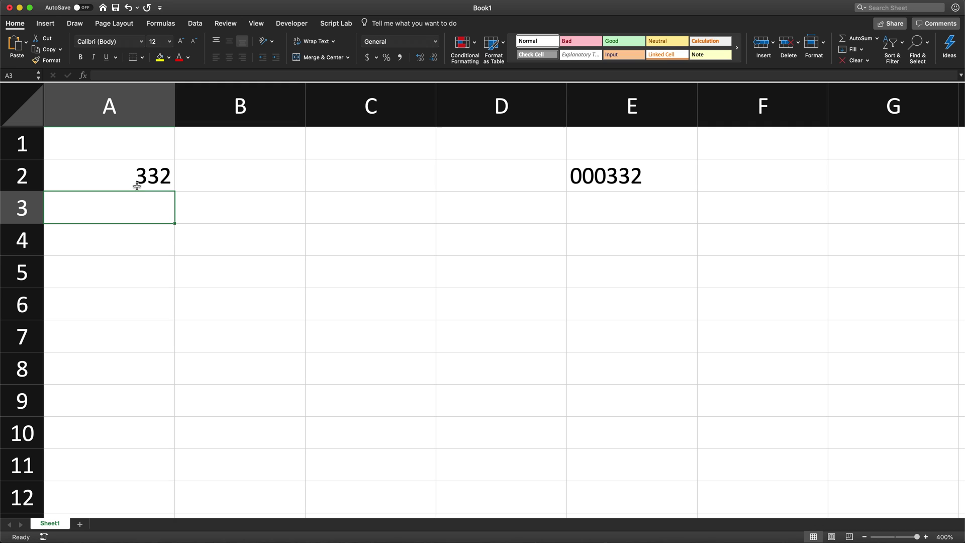
pyautogui.click(122, 178)
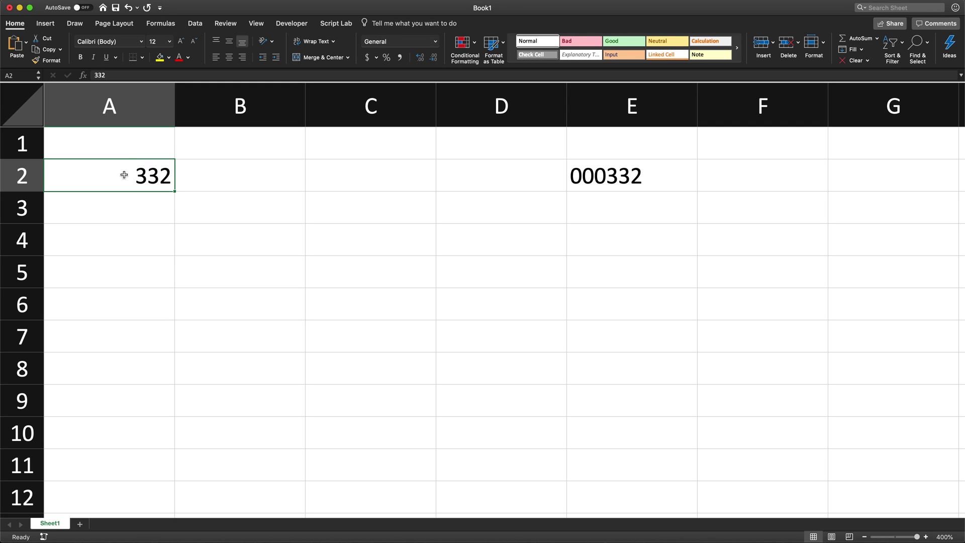
# - Enter 34 in A1, 21232 in A3 and 3435 in A4, then select A1:A4
pyautogui.click(126, 144)
pyautogui.write('34')
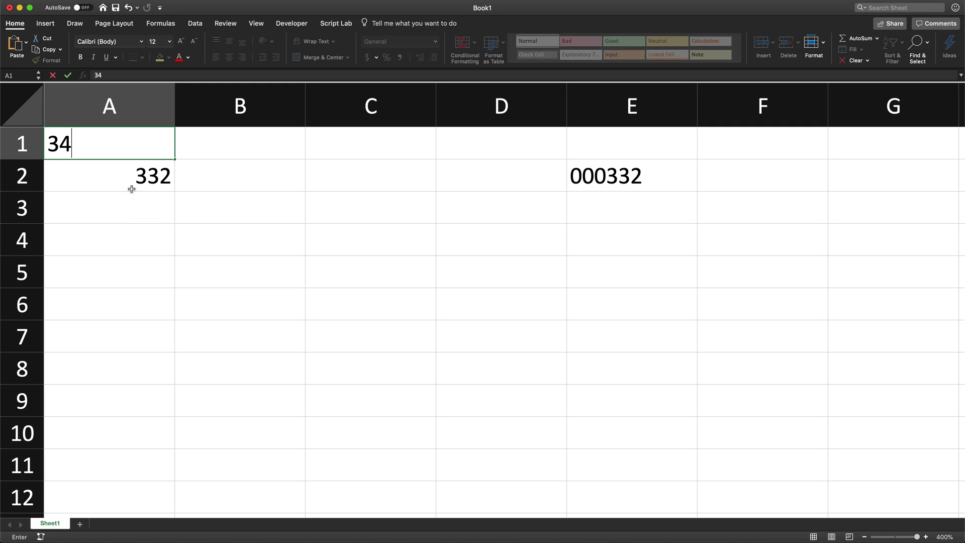
pyautogui.click(137, 210)
pyautogui.write('21232')
pyautogui.press('Return')
pyautogui.write('3435')
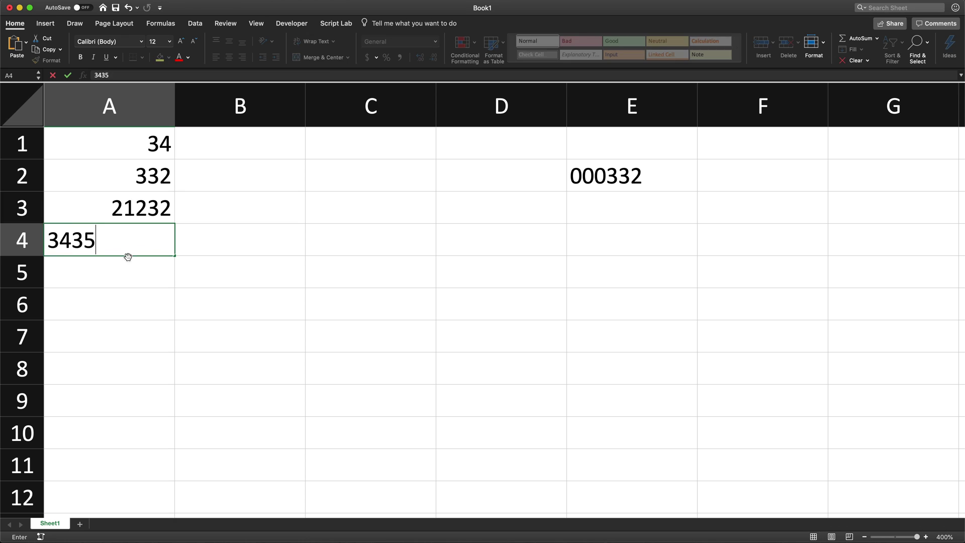
pyautogui.press('Return')
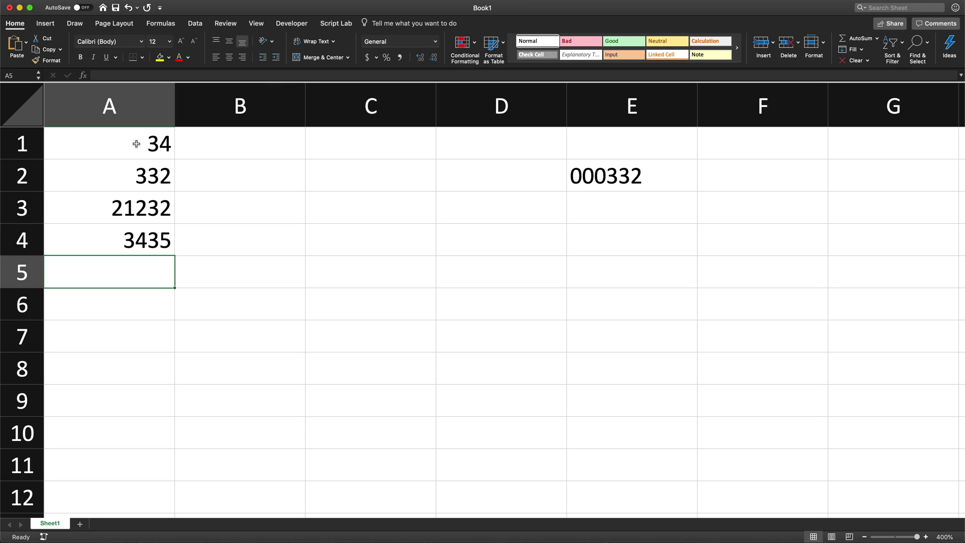
pyautogui.moveTo(137, 143); pyautogui.dragTo(136, 236)
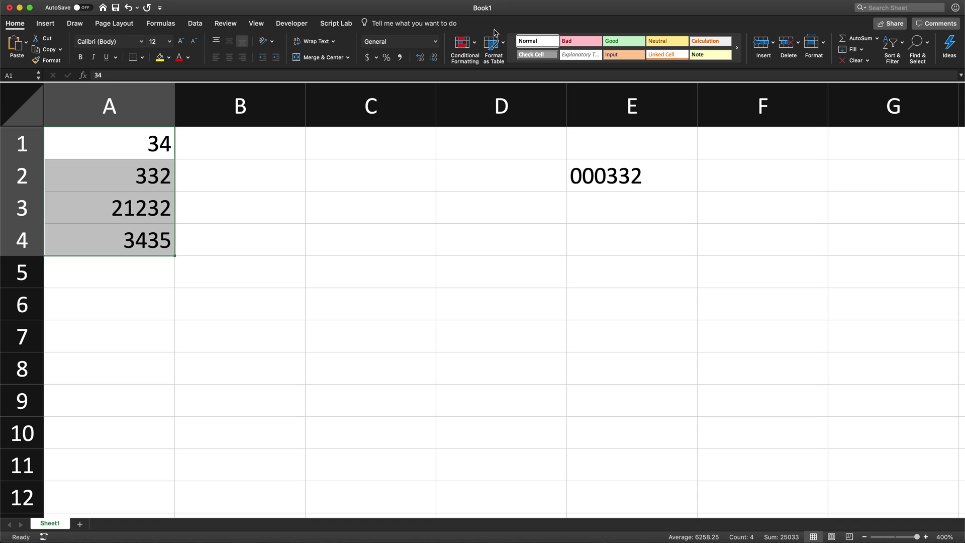
# - Give A1:A4 the custom number format 000000 through Format Cells
pyautogui.click(436, 42)
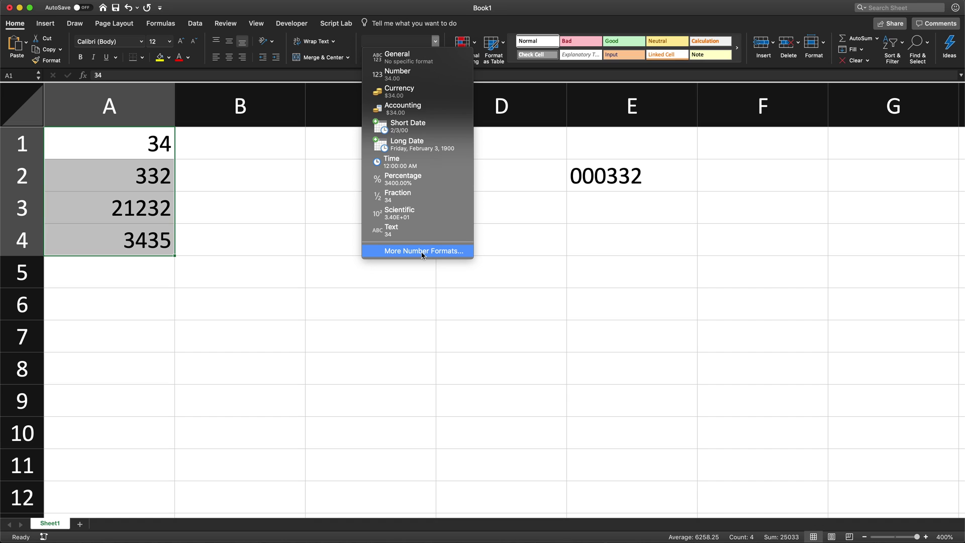
pyautogui.click(436, 42)
pyautogui.rightClick(85, 140)
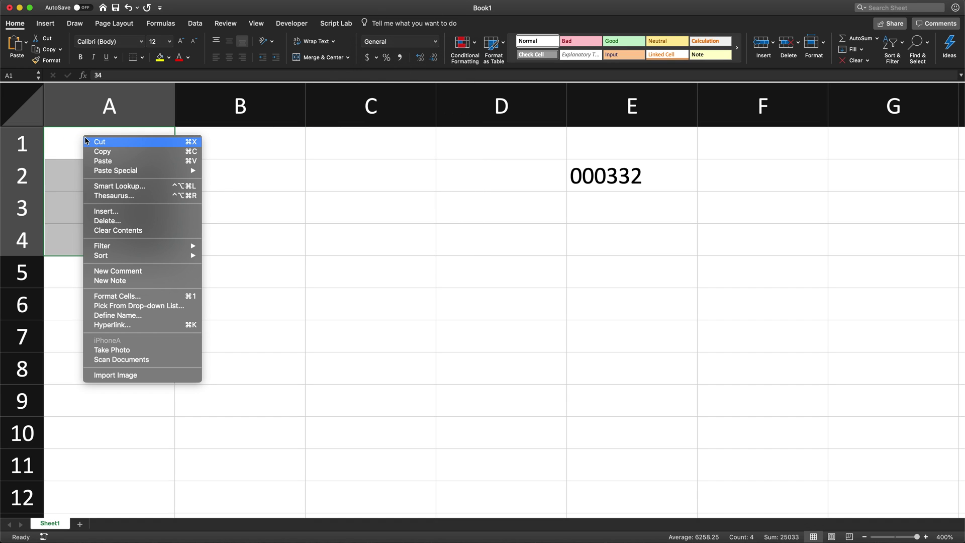
pyautogui.click(148, 300)
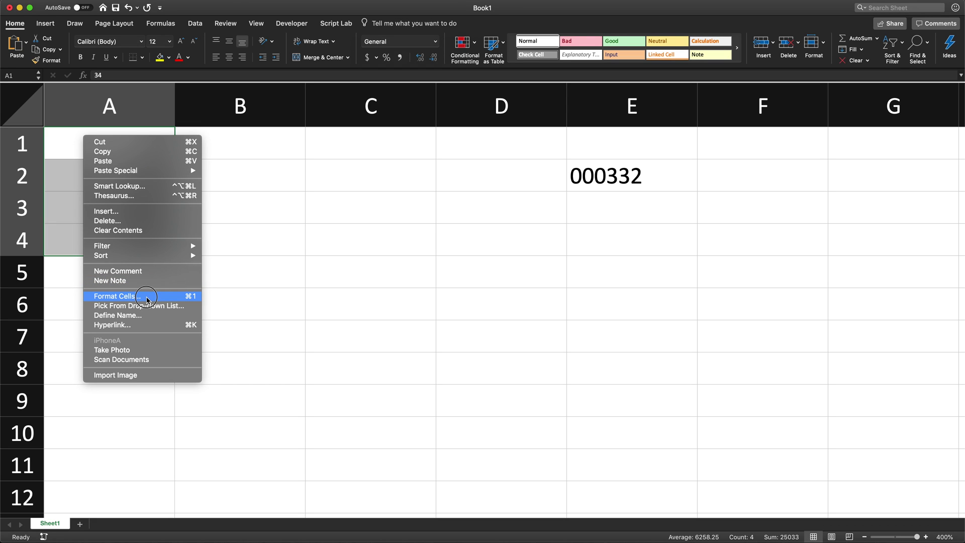
pyautogui.moveTo(125, 158); pyautogui.dragTo(588, 176)
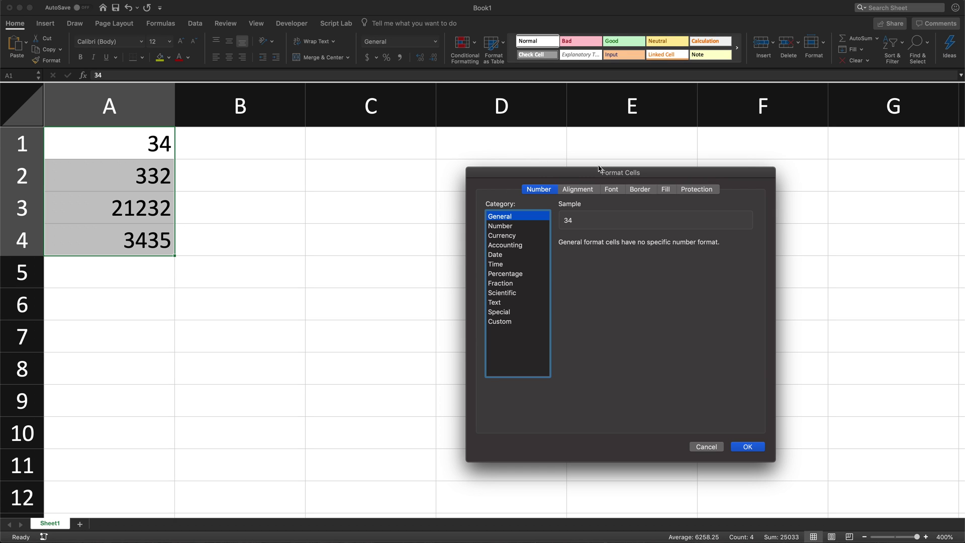
pyautogui.moveTo(588, 175); pyautogui.dragTo(575, 179)
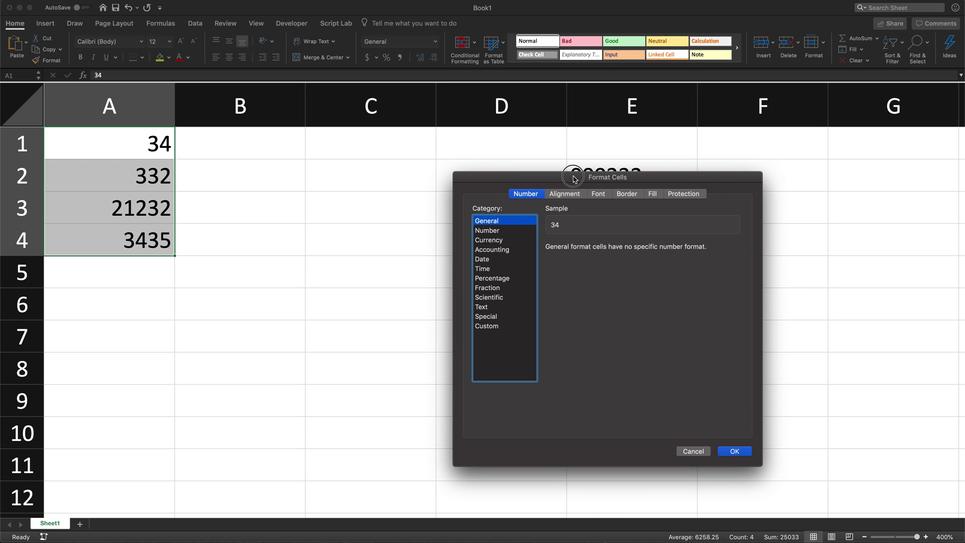
pyautogui.click(493, 327)
pyautogui.doubleClick(579, 260)
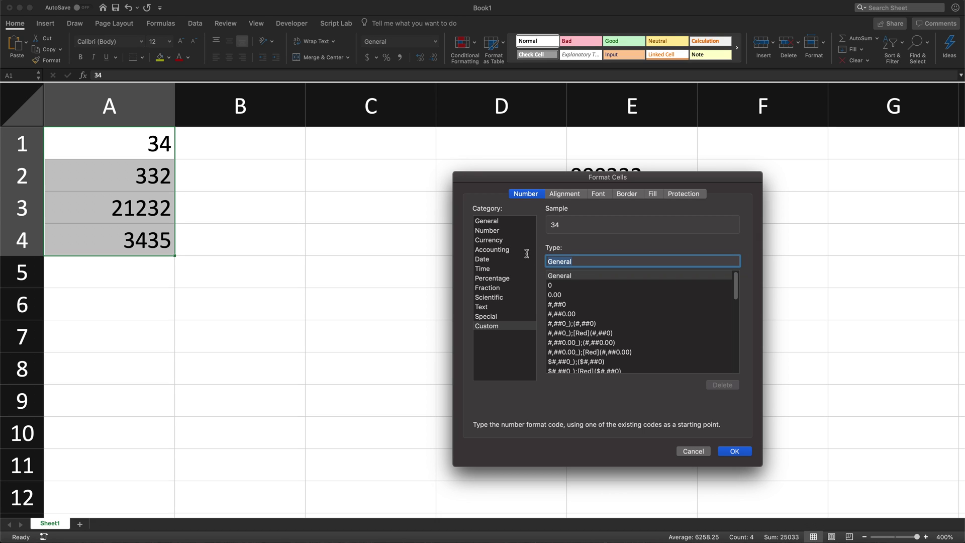
pyautogui.press('BackSpace')
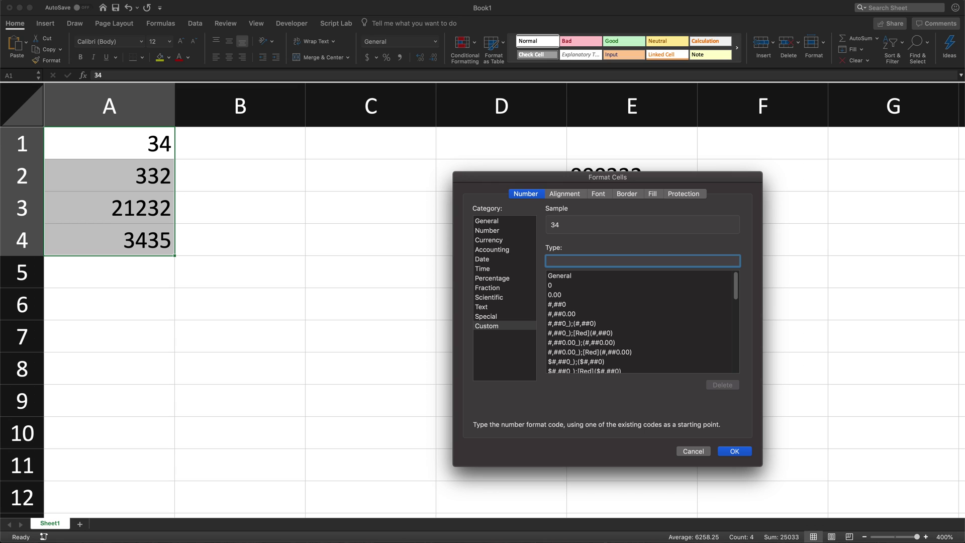
pyautogui.write('000000')
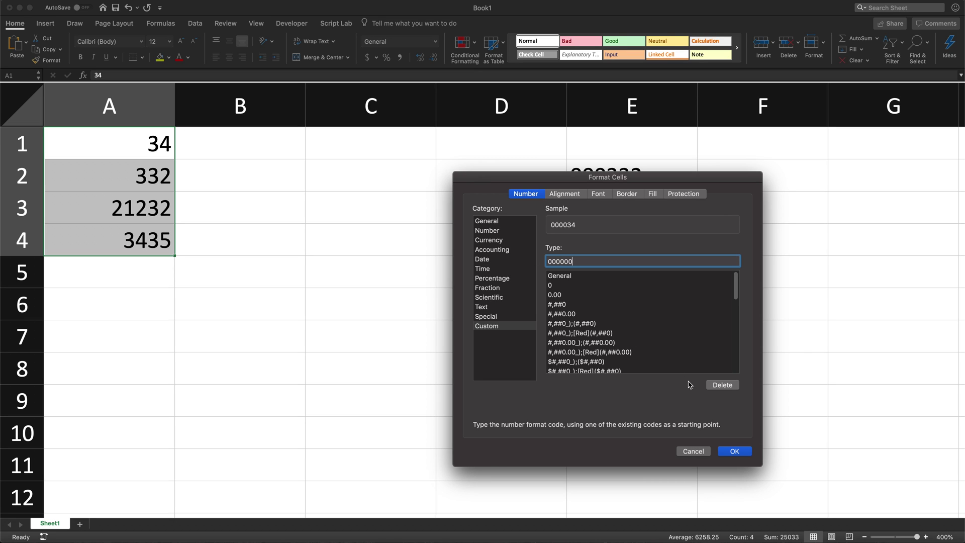
pyautogui.click(734, 451)
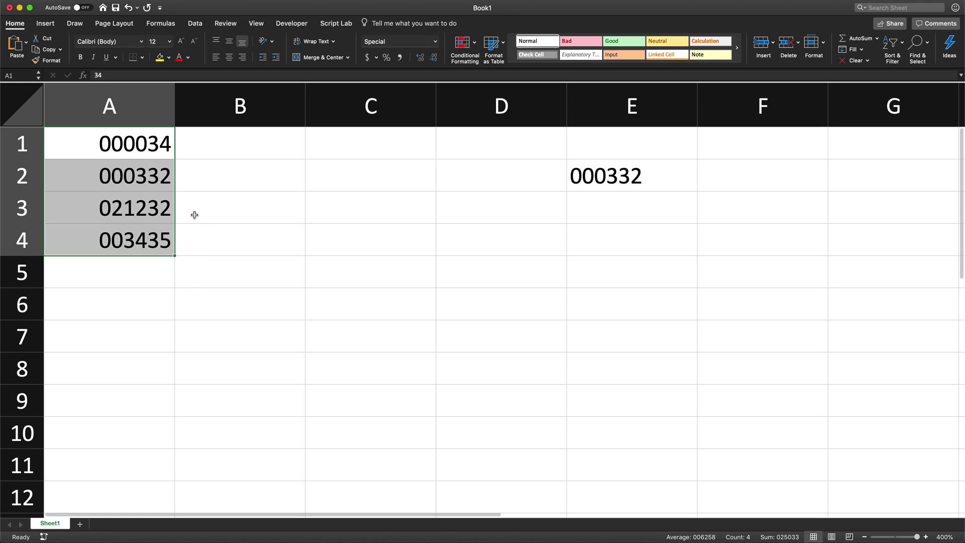
# - Copy A1:A4 from Excel and paste them into A1:A4 of the Leading Zeros Google Sheet
pyautogui.press('super+c')
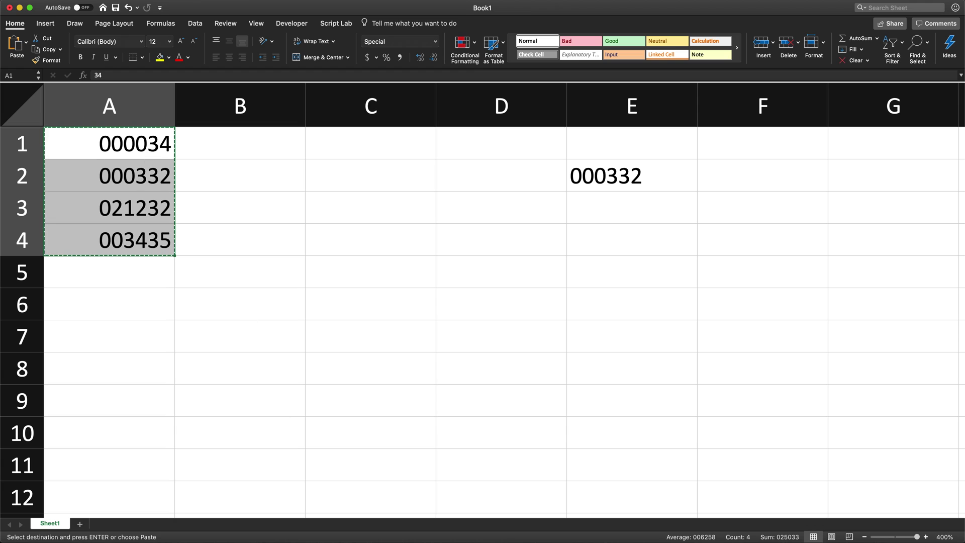
pyautogui.press('super+Tab')
pyautogui.press('super+v')
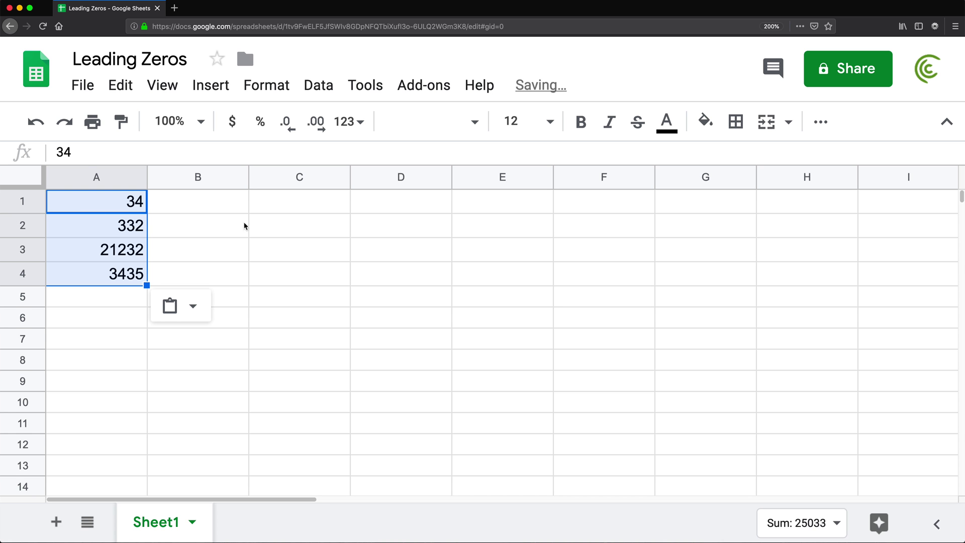
pyautogui.moveTo(110, 207); pyautogui.dragTo(117, 271)
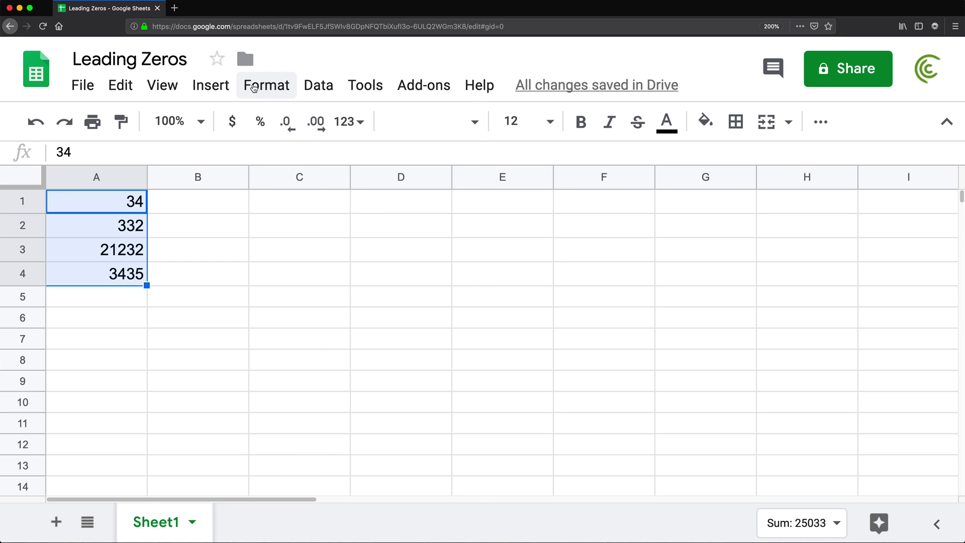
# - Apply the custom number format 000000 to the pasted cells and check A1's stored value
pyautogui.click(255, 85)
pyautogui.moveTo(371, 166)
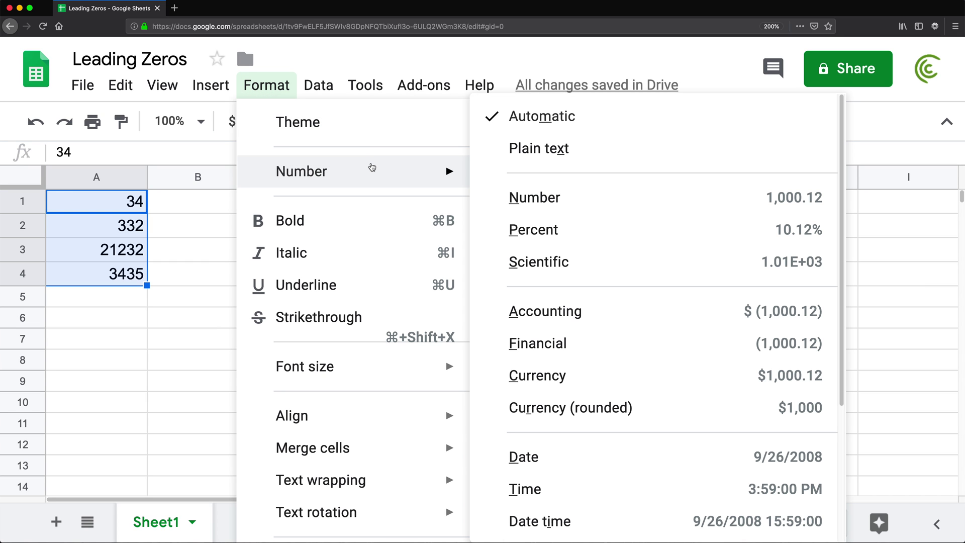
pyautogui.scroll(-3, 623, 335)
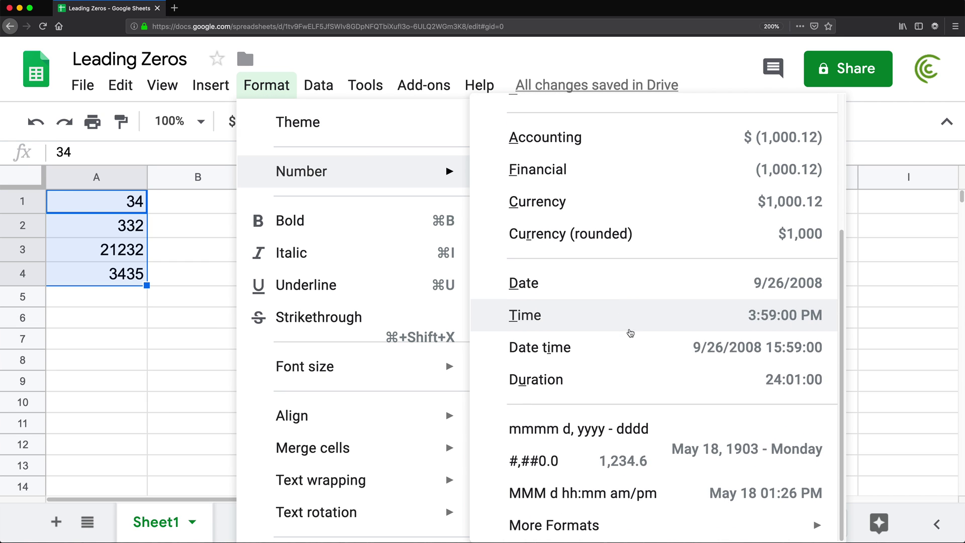
pyautogui.moveTo(681, 517)
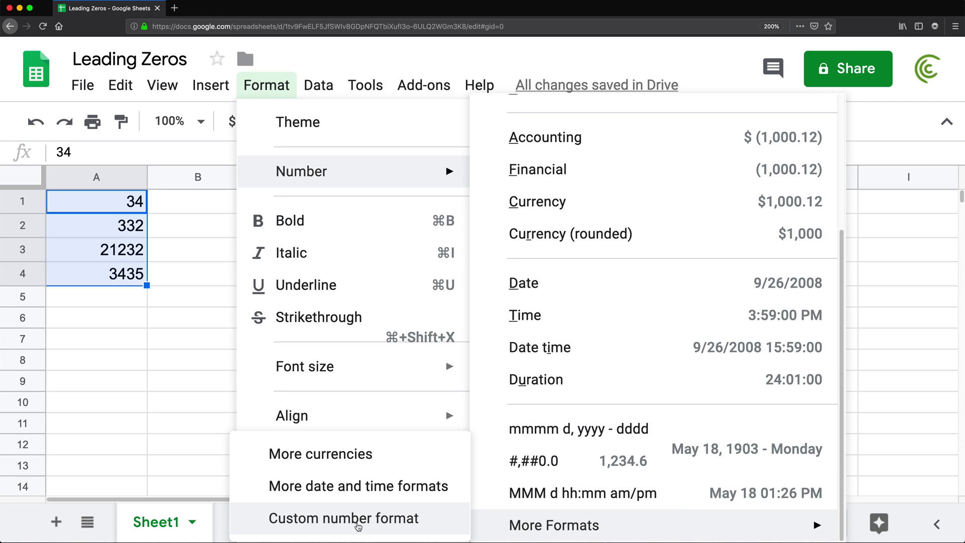
pyautogui.click(358, 526)
pyautogui.click(352, 123)
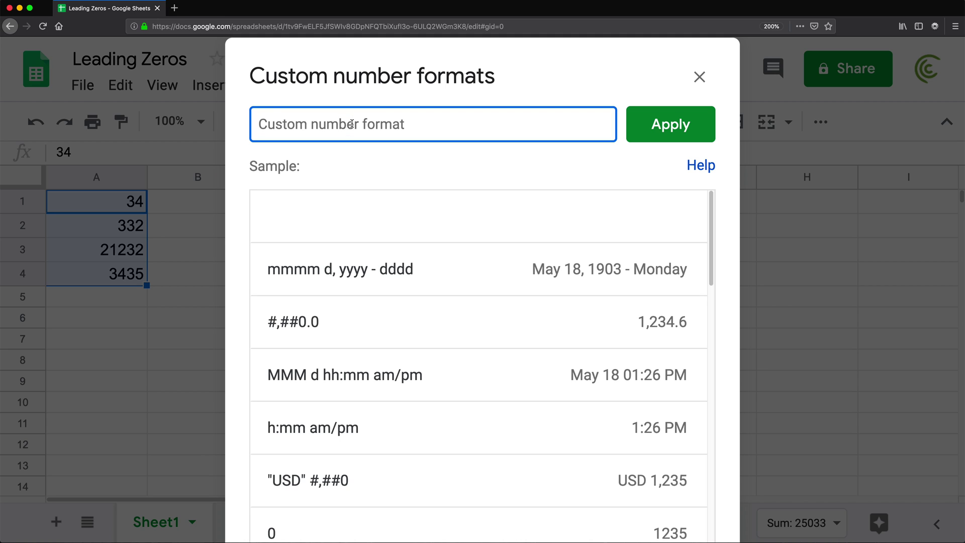
pyautogui.write('000')
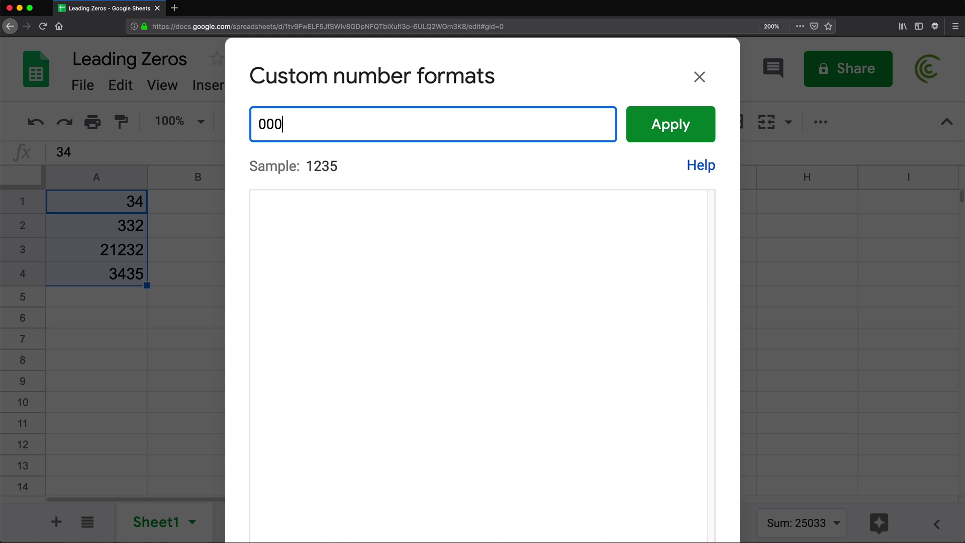
pyautogui.write('000')
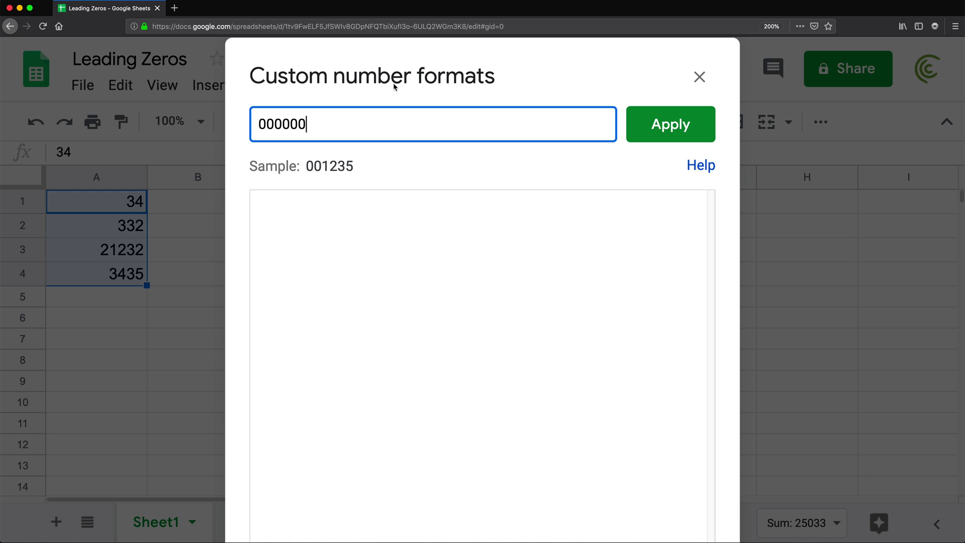
pyautogui.click(673, 127)
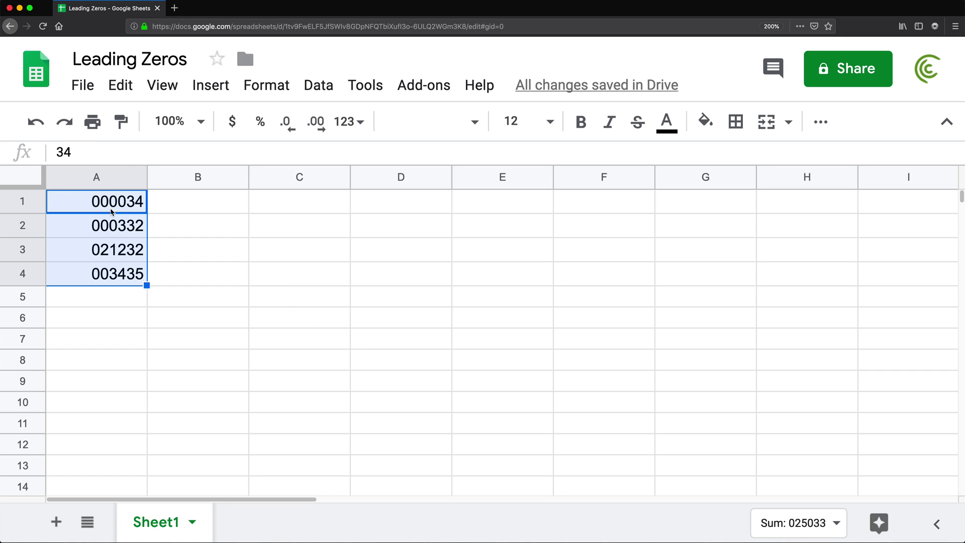
pyautogui.click(93, 207)
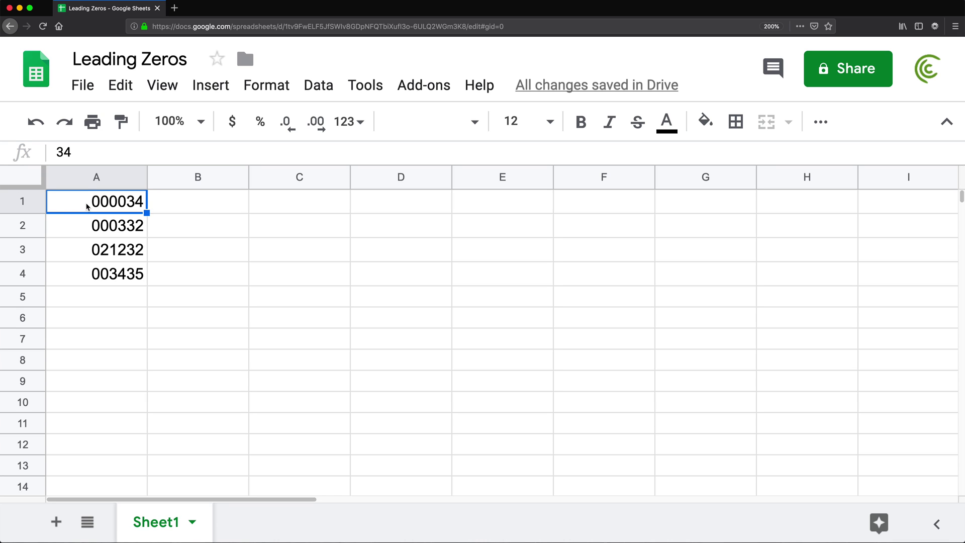
pyautogui.moveTo(87, 206); pyautogui.dragTo(101, 273)
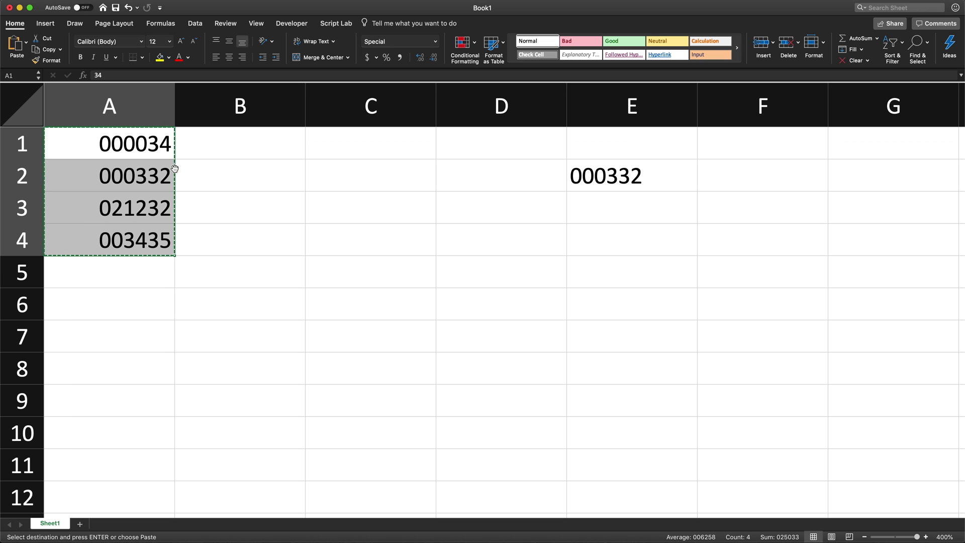
# - Switch A1:A4 back to General format so they show 34, 332, 21232 and 3435
pyautogui.click(104, 149)
pyautogui.moveTo(104, 149); pyautogui.dragTo(129, 237)
pyautogui.click(435, 41)
pyautogui.click(408, 58)
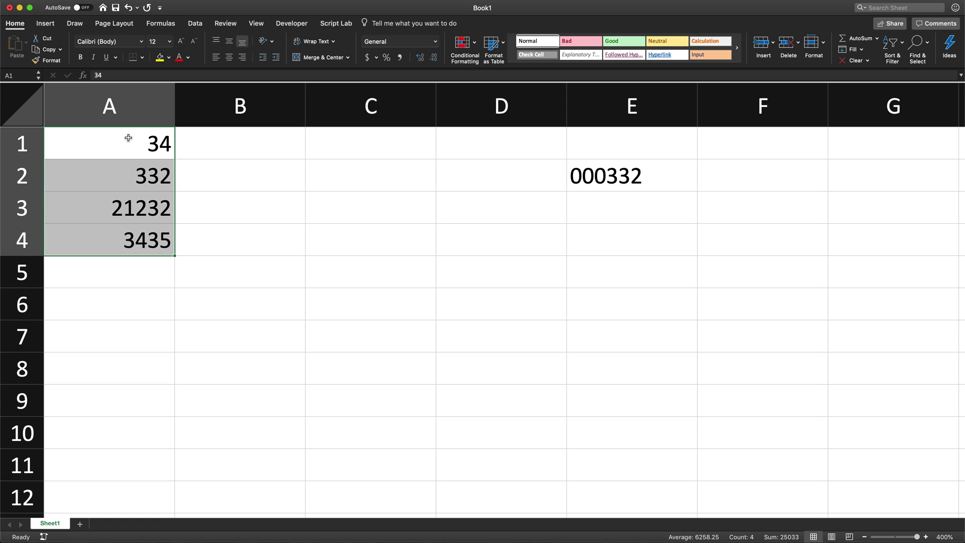
pyautogui.click(319, 151)
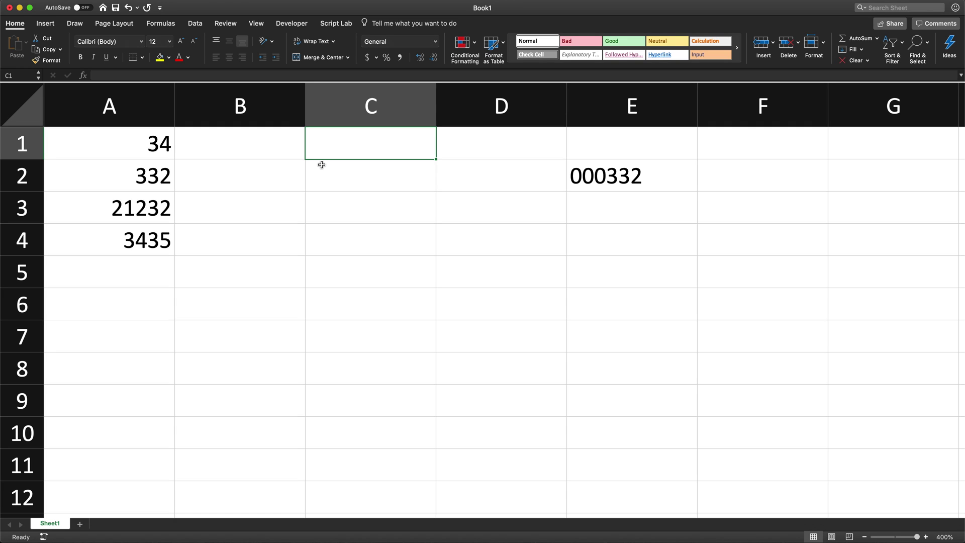
# - Type '00456 in C1 so it is stored as text with leading zeros
pyautogui.write("'")
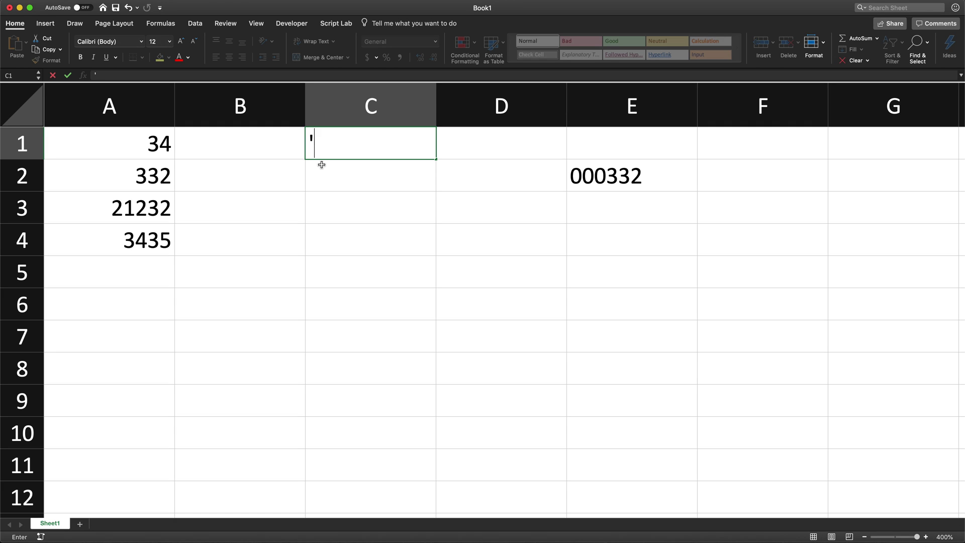
pyautogui.write('00456')
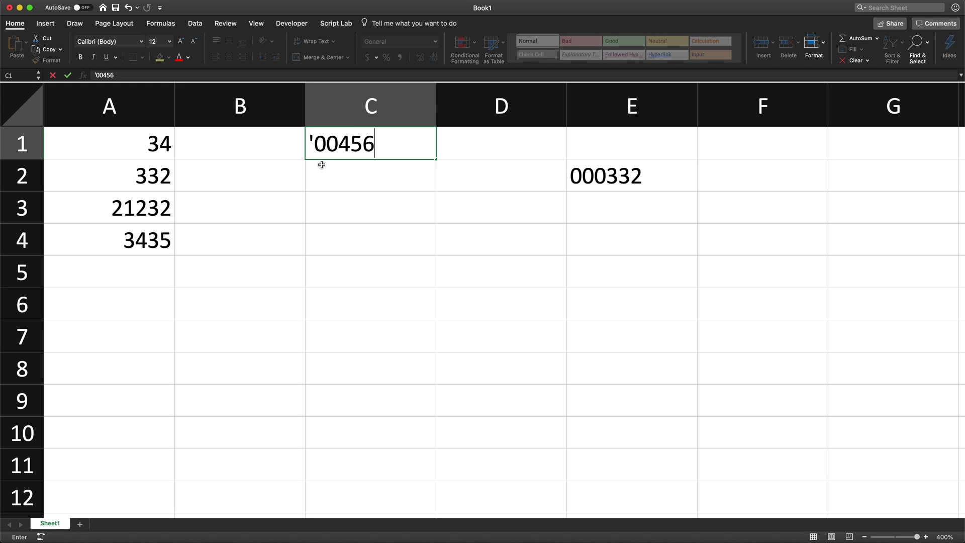
pyautogui.press('Return')
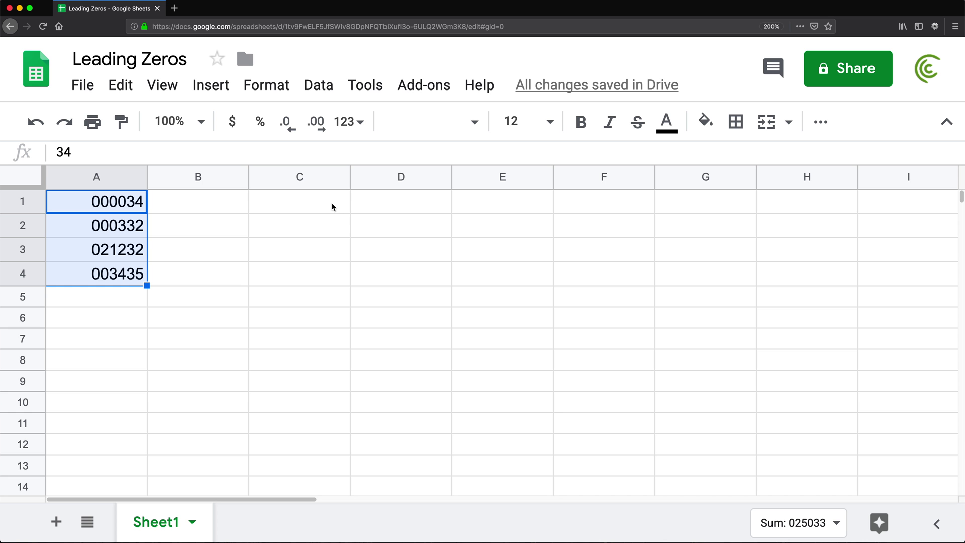
# - Enter '00789 in Google Sheets cell C1 and check that it is stored as text
pyautogui.click(330, 207)
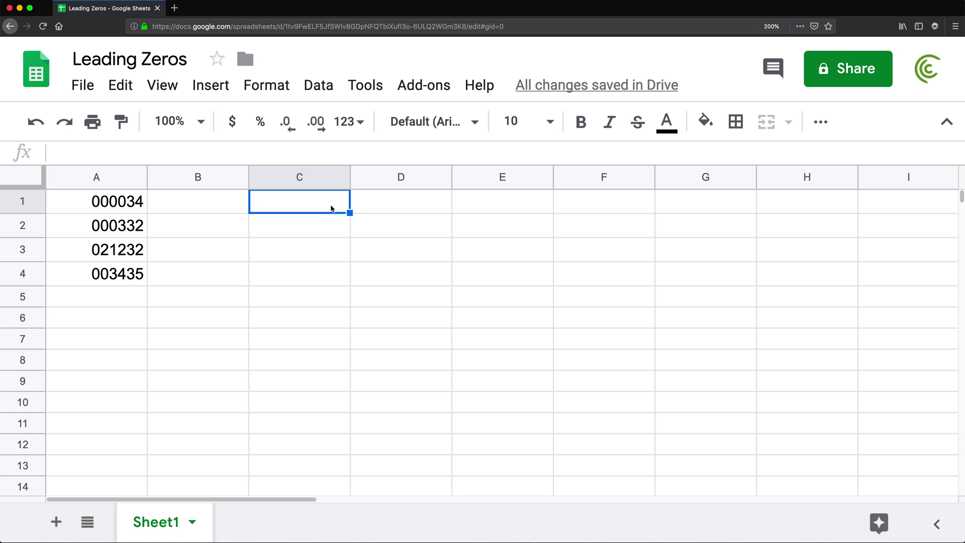
pyautogui.write("'00789")
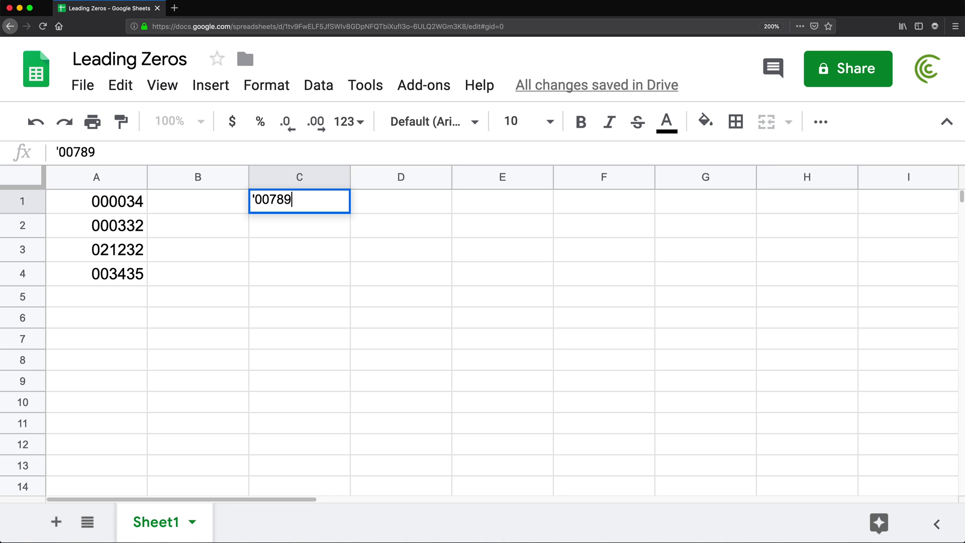
pyautogui.press('Return')
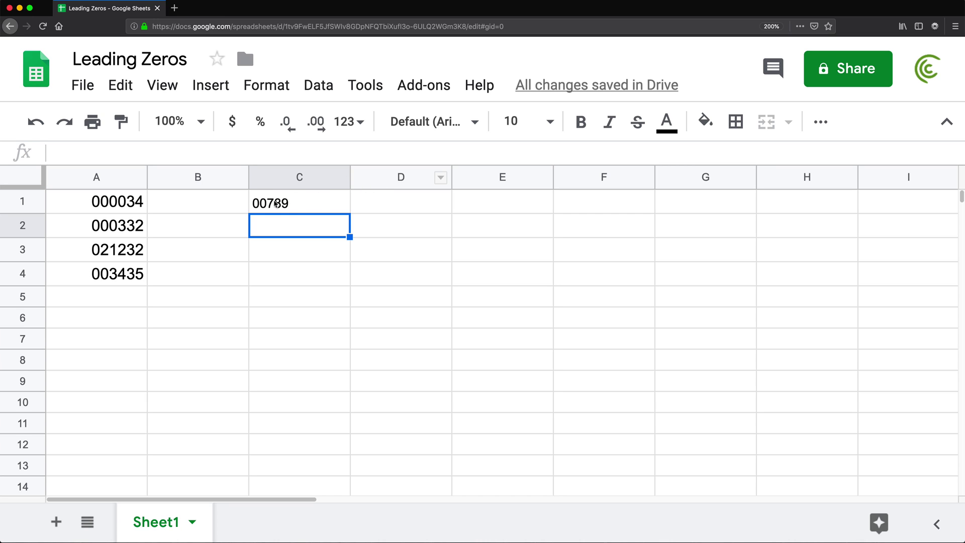
pyautogui.click(279, 201)
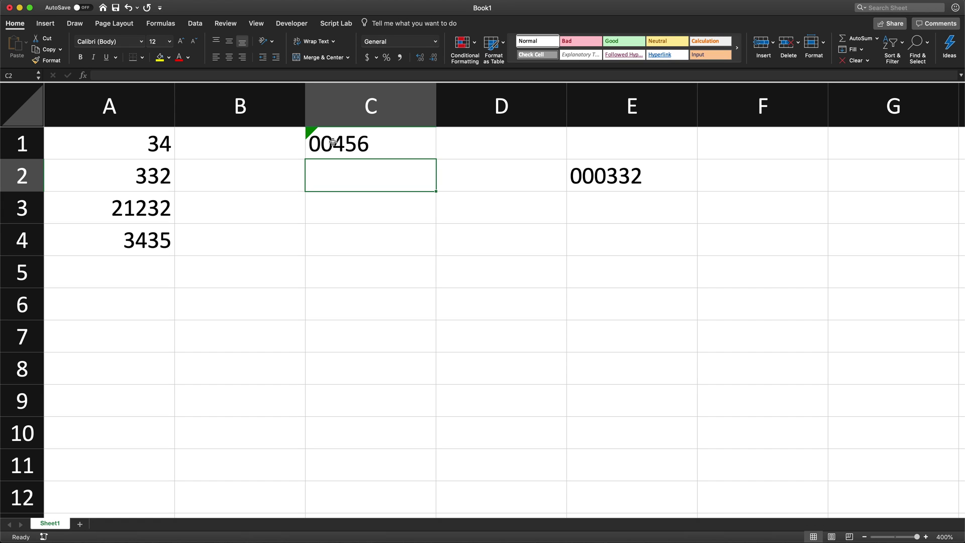
# - Try Convert to Number on C1, undo it, then choose Ignore Error to keep 00456 as text
pyautogui.click(332, 142)
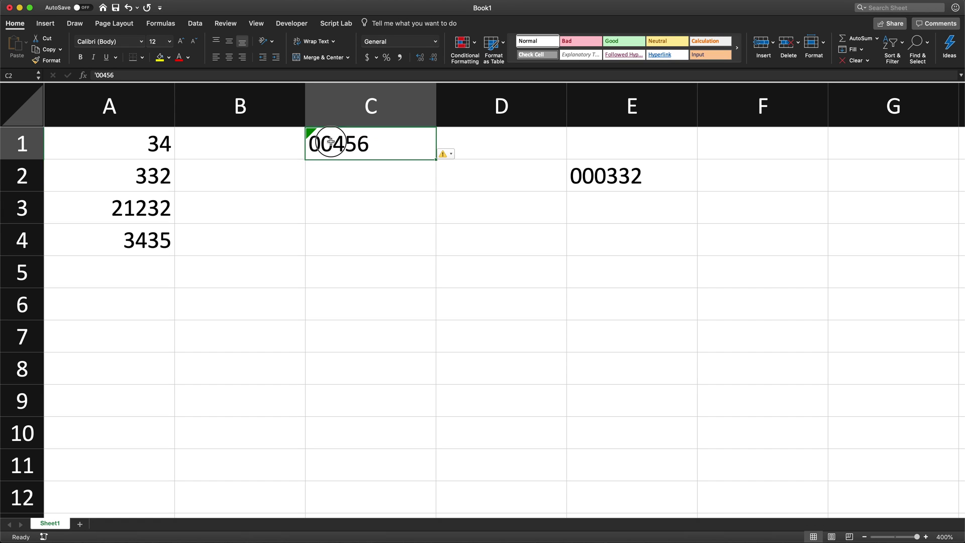
pyautogui.click(450, 156)
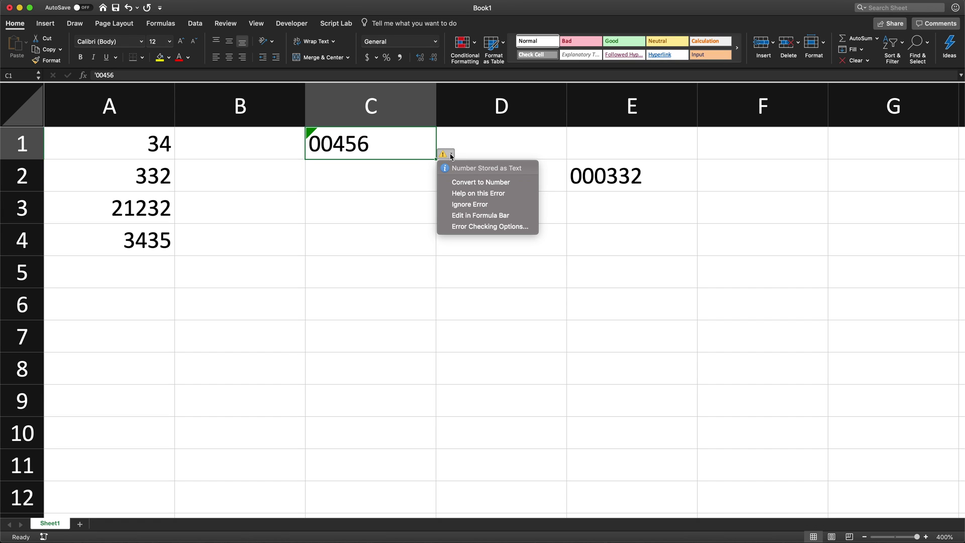
pyautogui.click(484, 184)
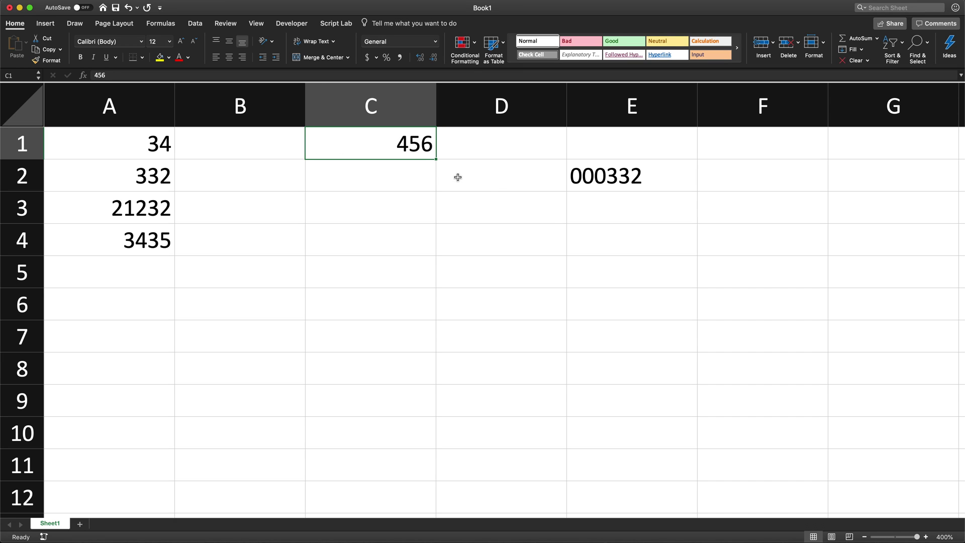
pyautogui.press('super+z')
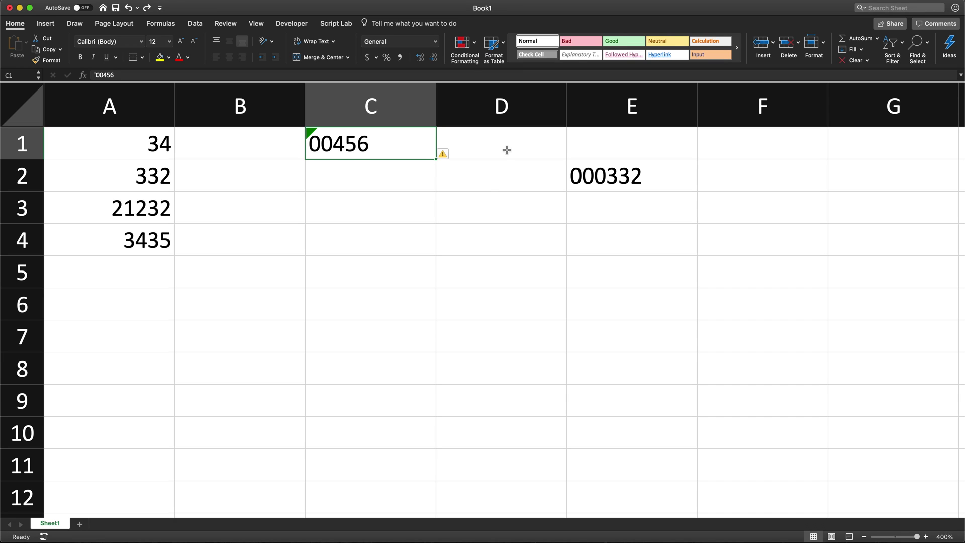
pyautogui.click(444, 156)
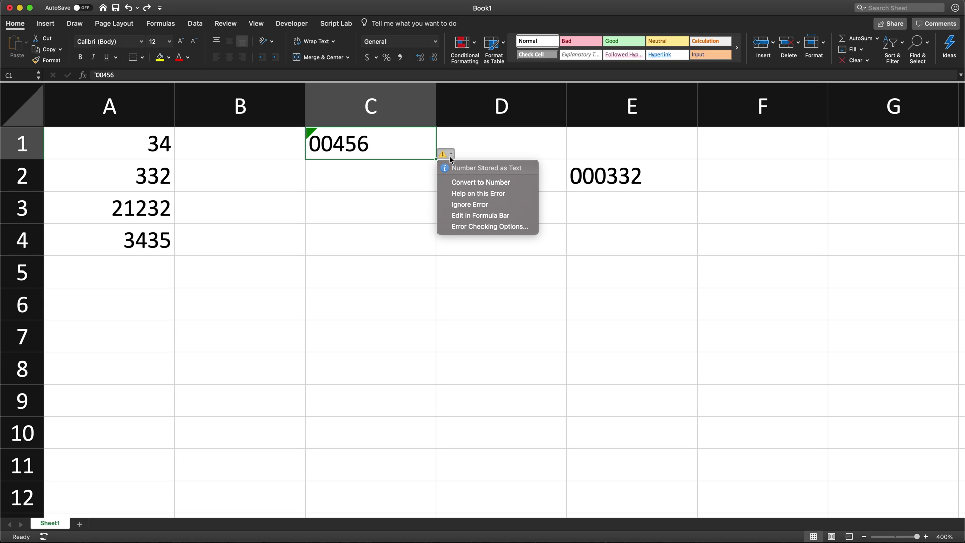
pyautogui.click(476, 205)
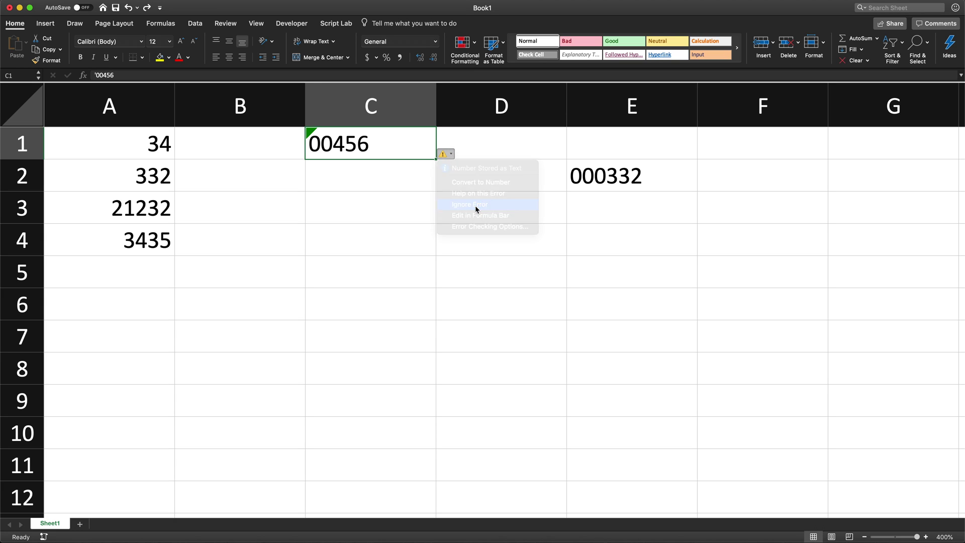
# - Enter 12-14 in C3, which Excel turns into the date 14-Dec
pyautogui.click(390, 184)
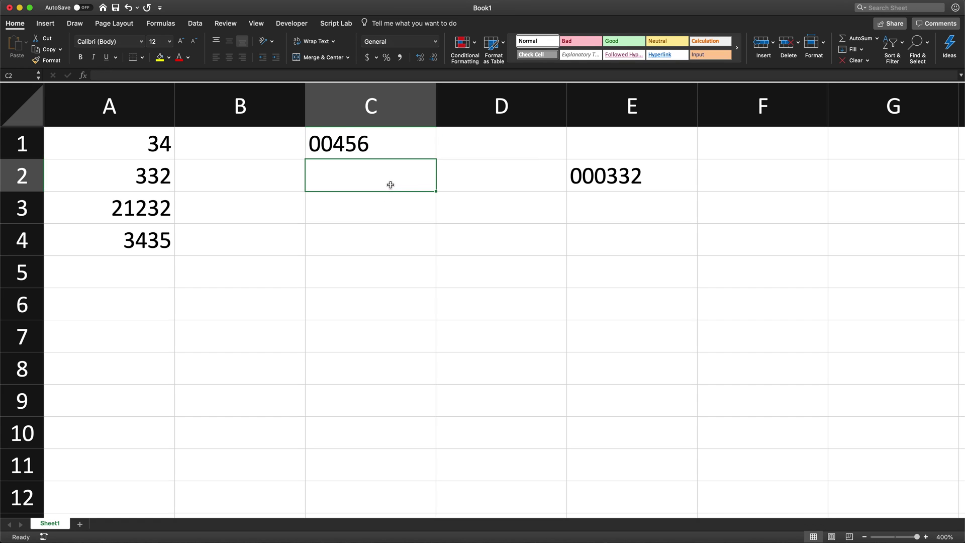
pyautogui.write("'")
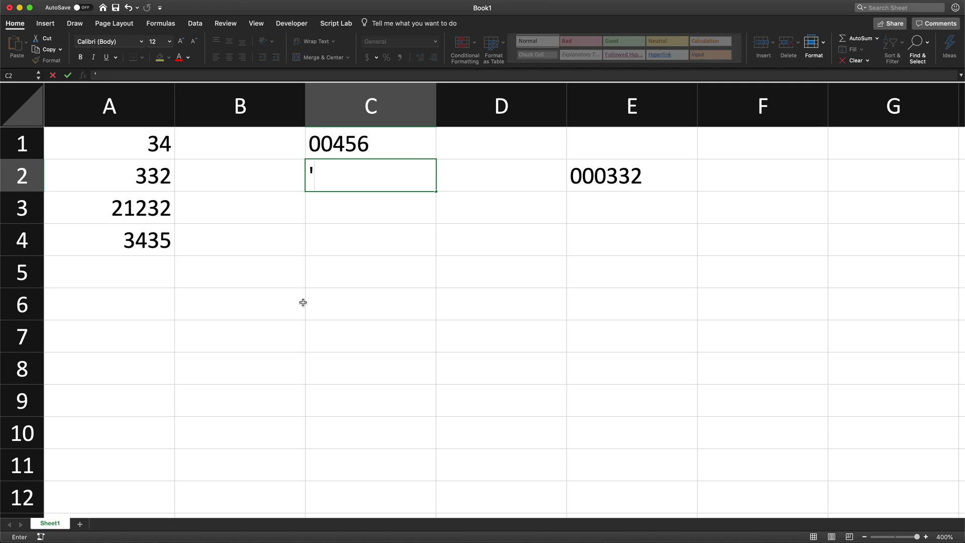
pyautogui.press('BackSpace')
pyautogui.press('Return')
pyautogui.press('Up')
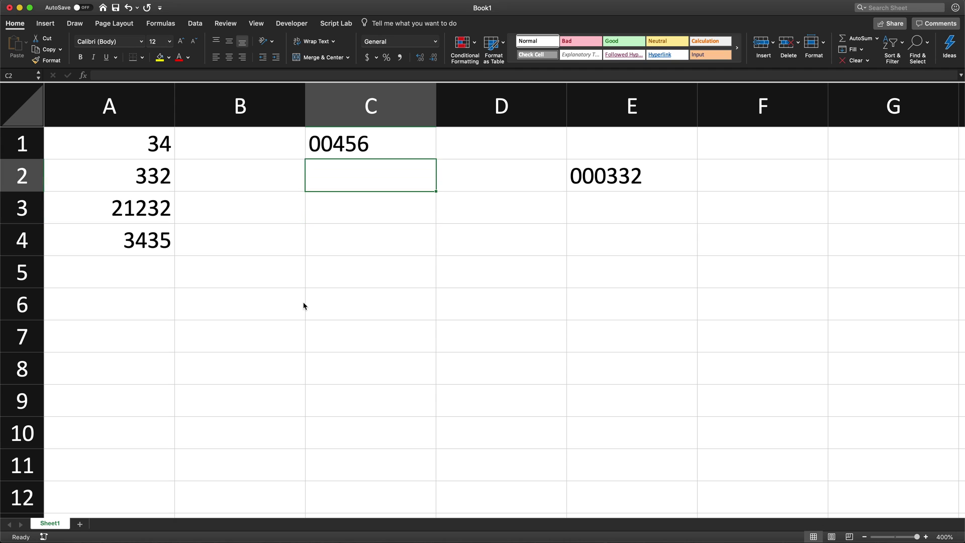
pyautogui.press('Down')
pyautogui.write('12-14')
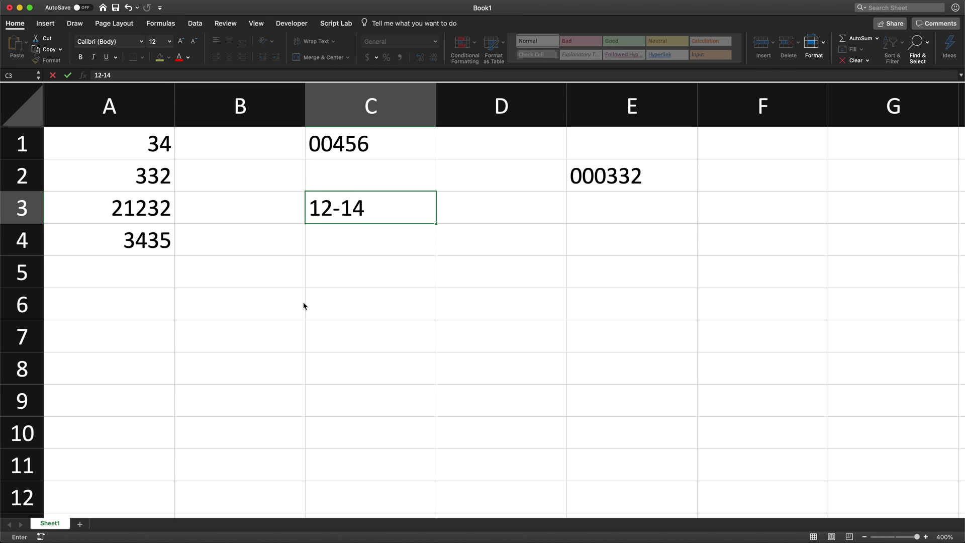
pyautogui.press('Return')
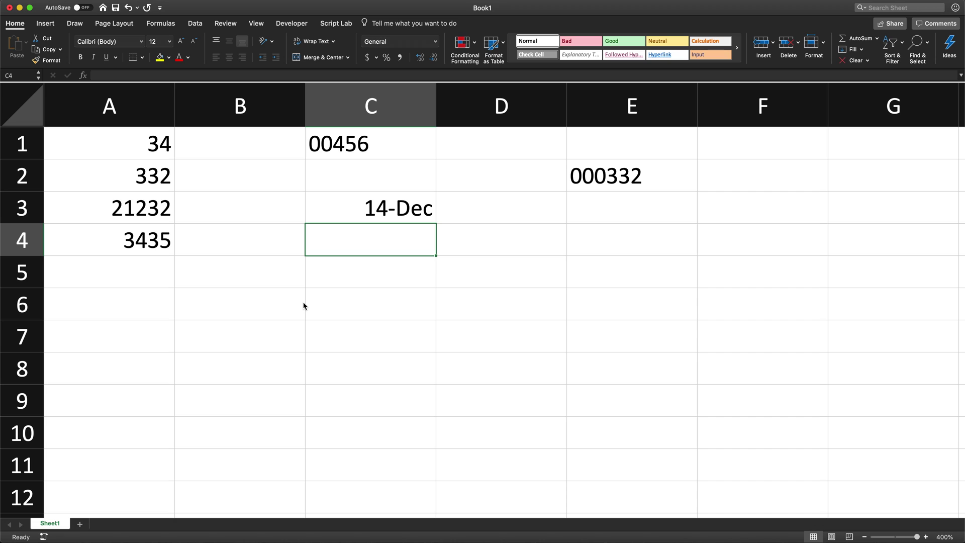
# - Enter '12-14 in C5 so it stays as text
pyautogui.press('Down')
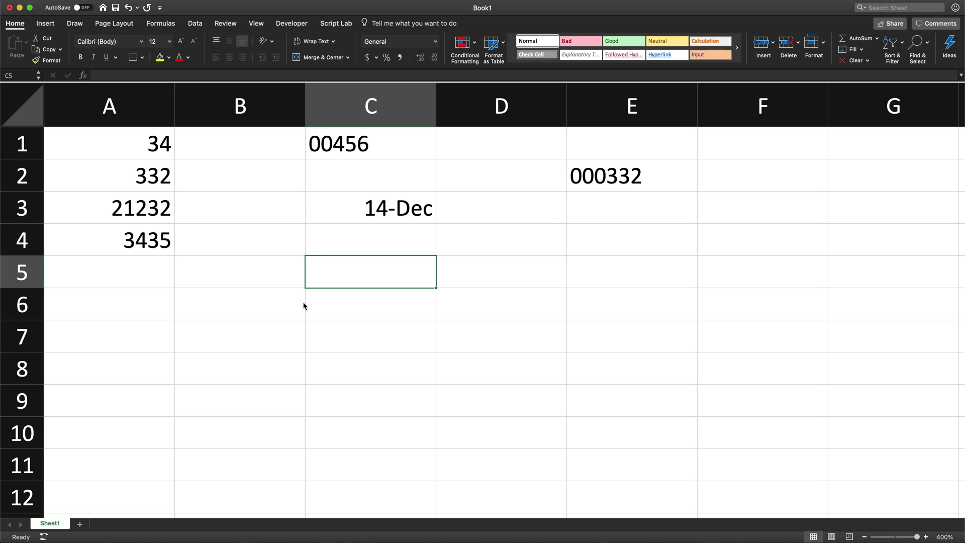
pyautogui.write("'12-")
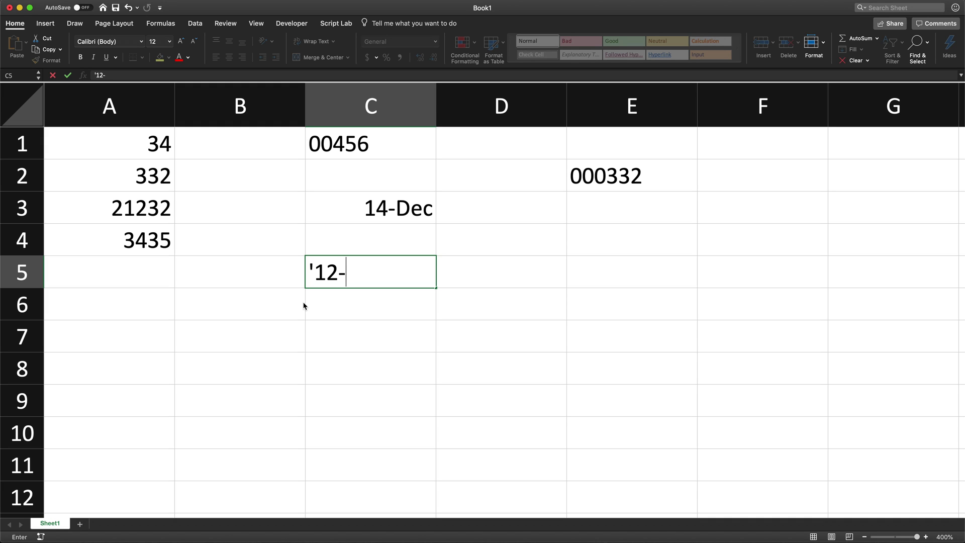
pyautogui.write('14')
pyautogui.press('Return')
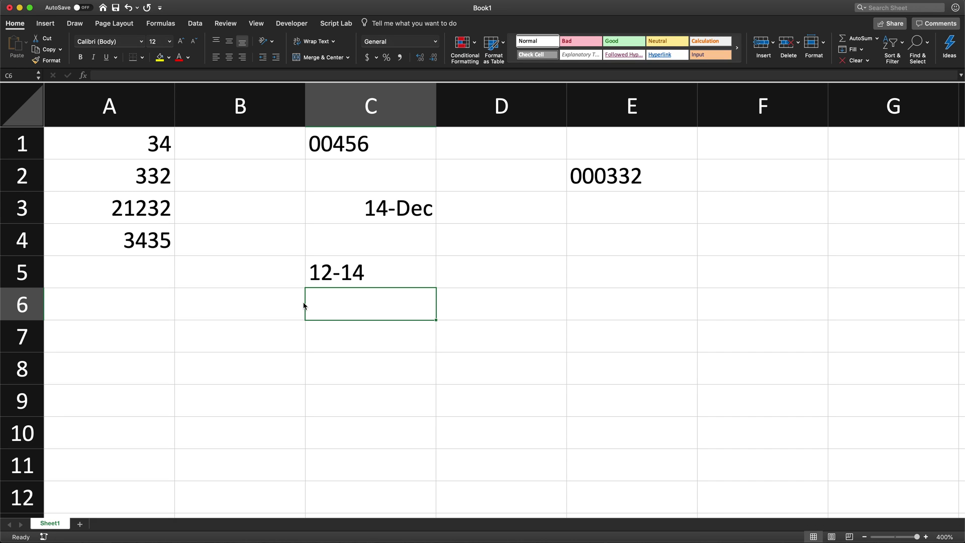
# - Enter =SUM(A1:A4) in C6, make it literal text with an apostrophe, and widen column C
pyautogui.write('=')
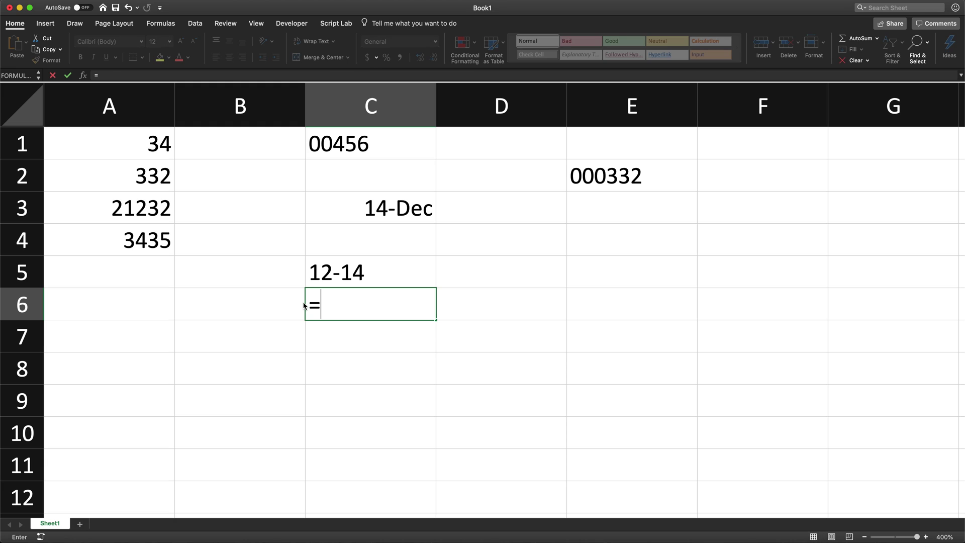
pyautogui.write('SU')
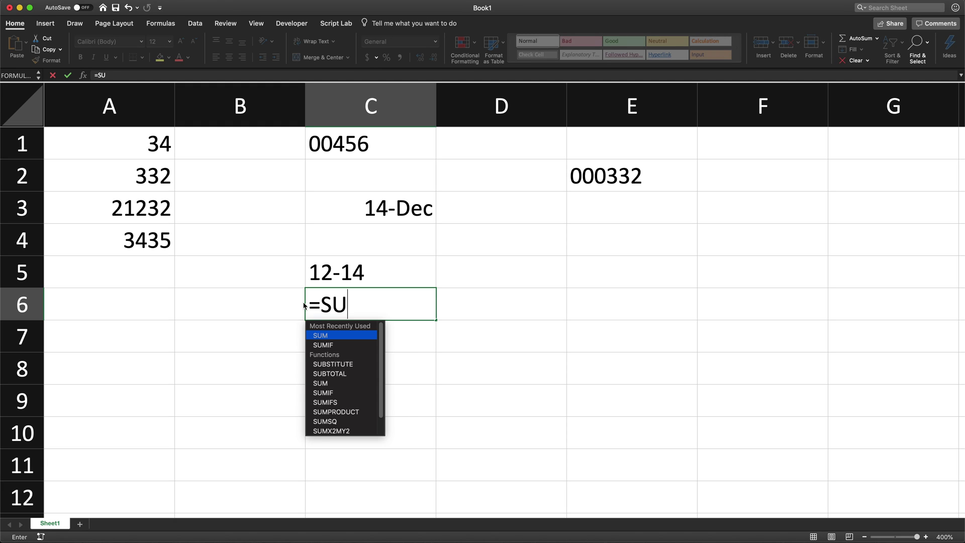
pyautogui.write('M(ewre')
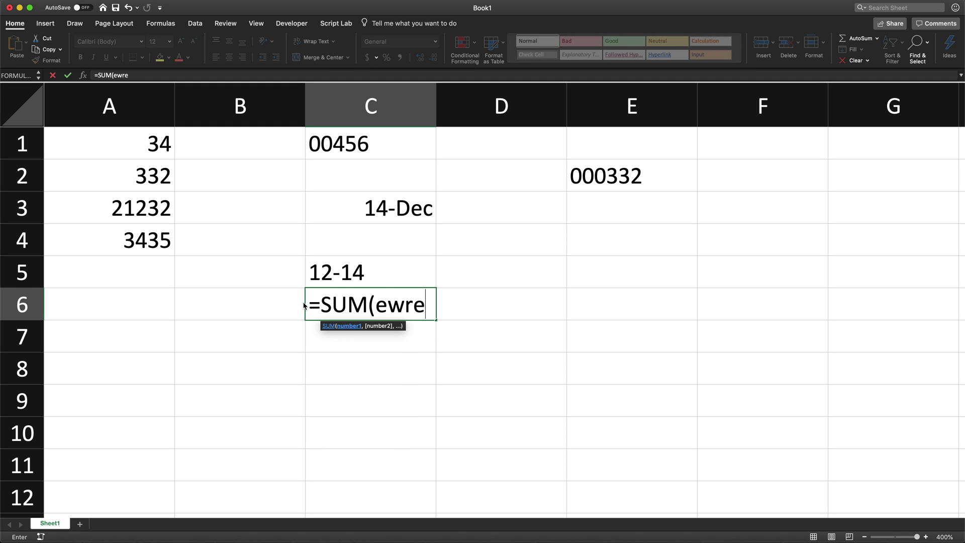
pyautogui.press('BackSpace')
pyautogui.press('BackSpace')
pyautogui.press('BackSpace')
pyautogui.press('BackSpace')
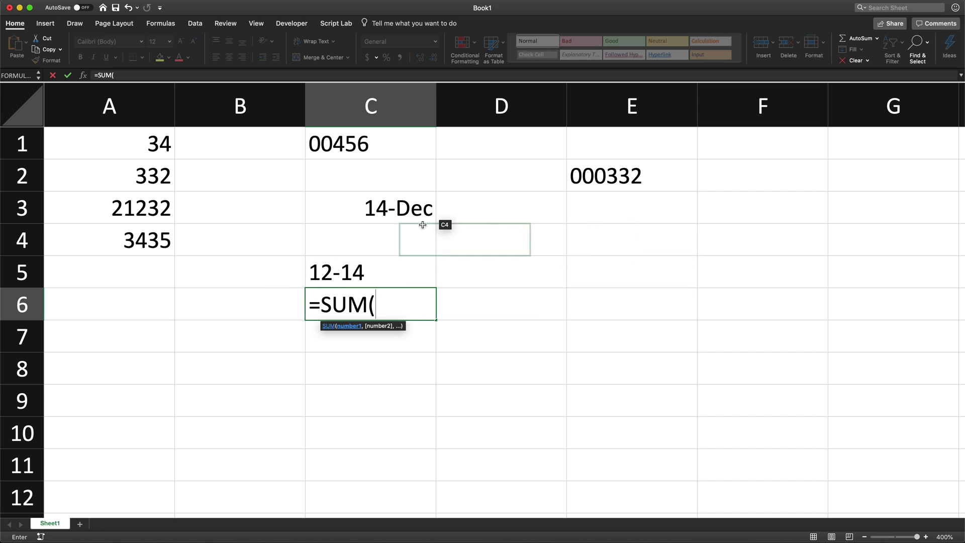
pyautogui.moveTo(140, 145); pyautogui.dragTo(142, 247)
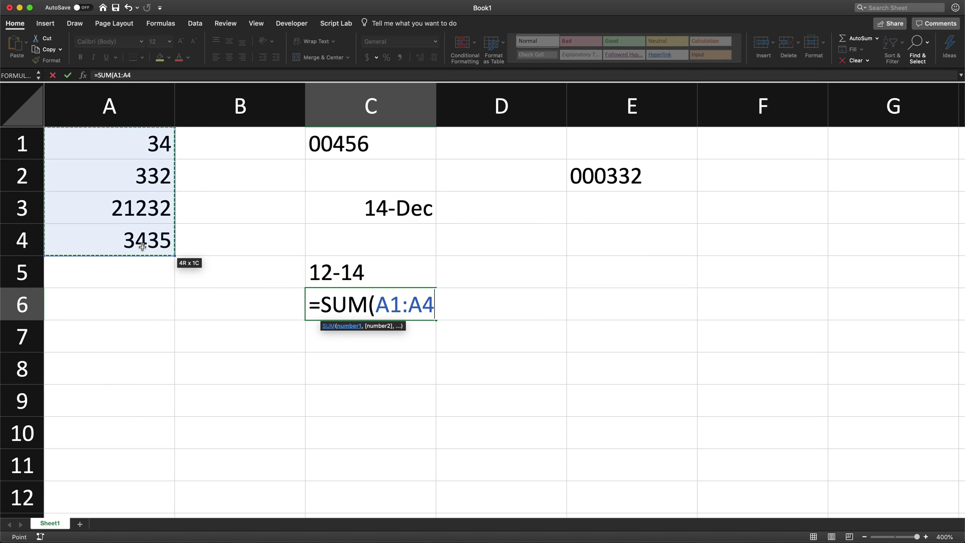
pyautogui.press('Return')
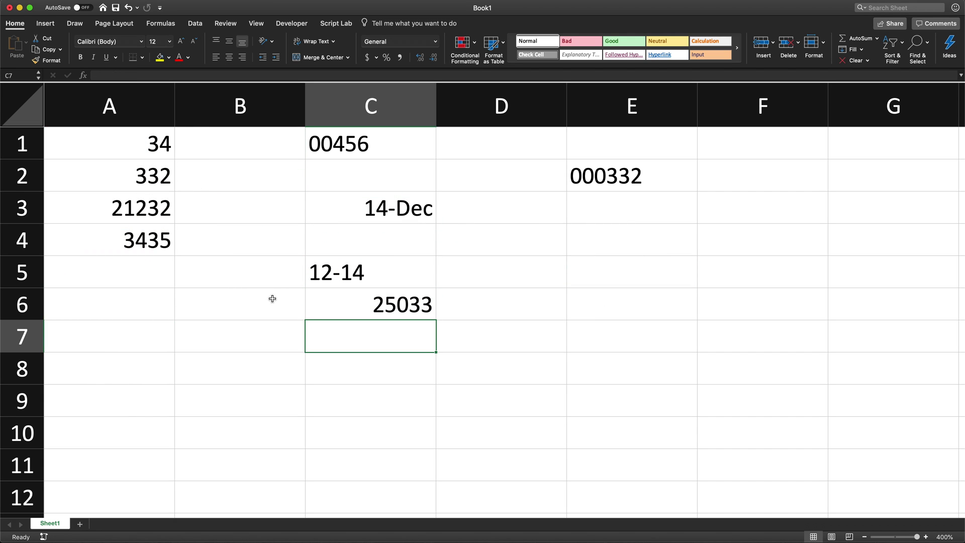
pyautogui.doubleClick(312, 305)
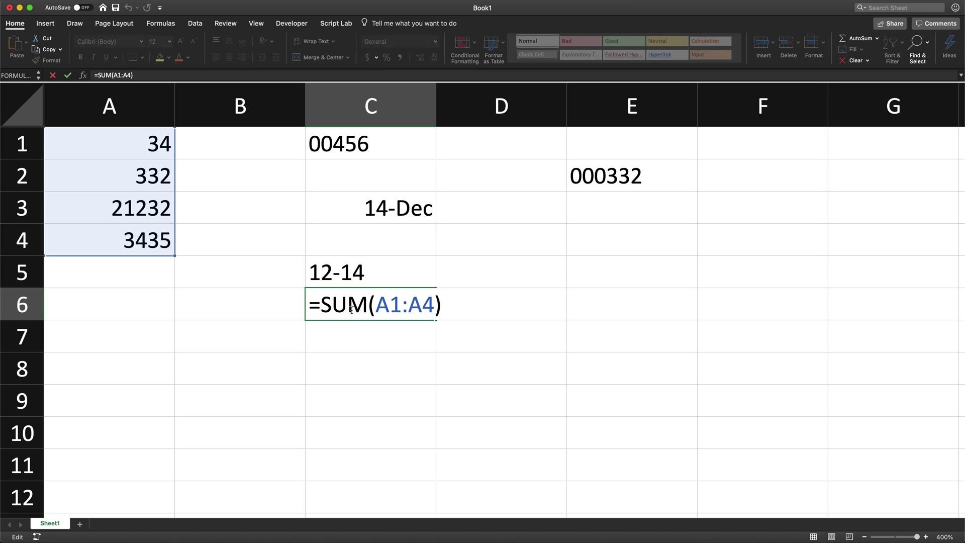
pyautogui.write("'")
pyautogui.press('Return')
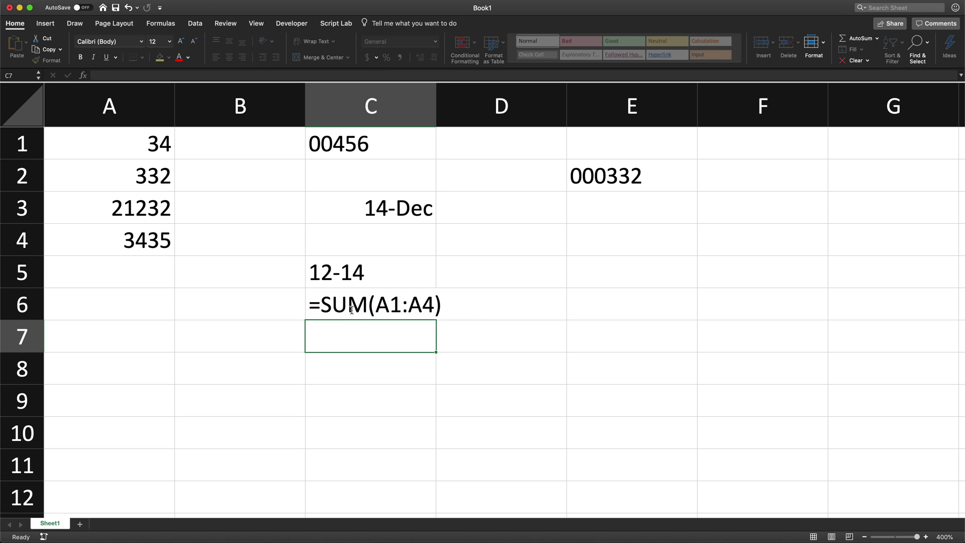
pyautogui.moveTo(435, 95); pyautogui.dragTo(450, 96)
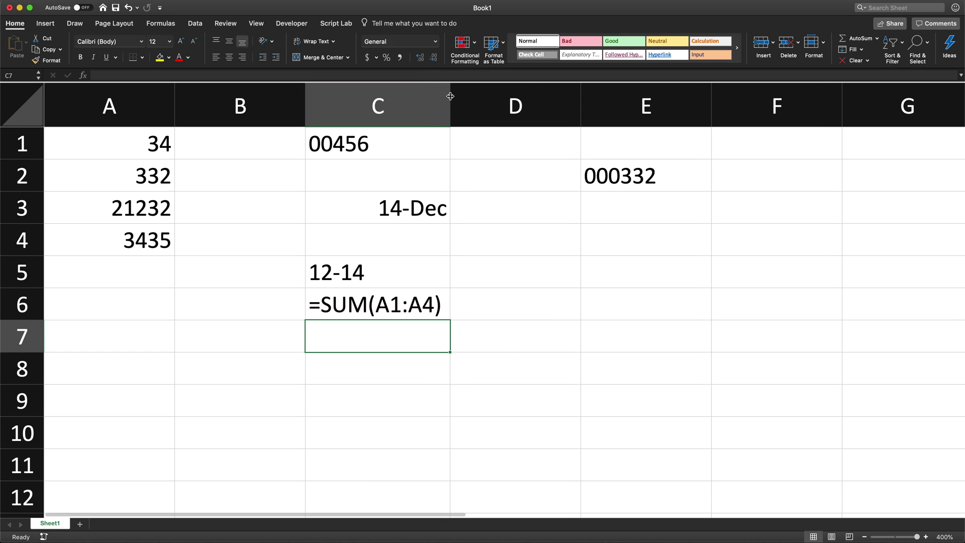
# - Enter '0657 in D1 so its leading zero is kept as text
pyautogui.click(488, 152)
pyautogui.write("'45")
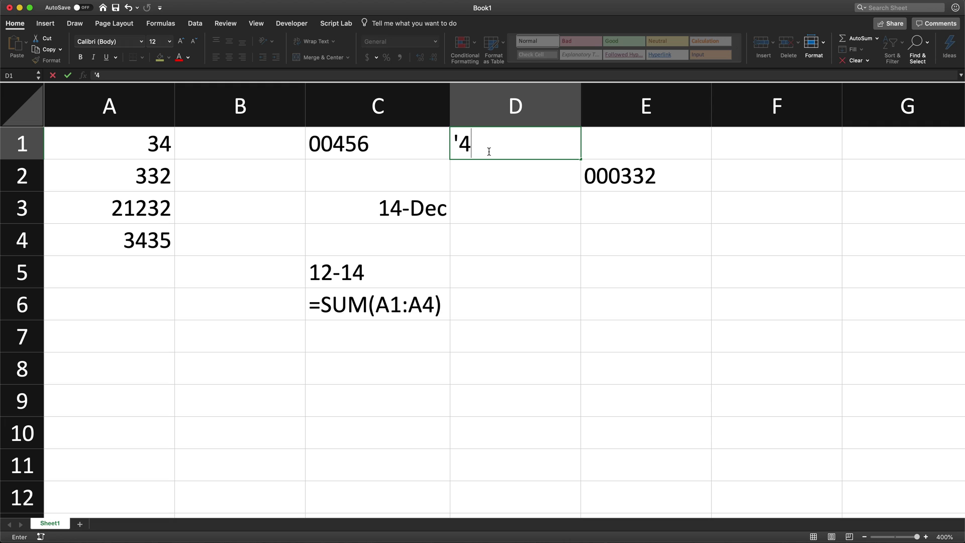
pyautogui.press('BackSpace')
pyautogui.press('BackSpace')
pyautogui.press('BackSpace')
pyautogui.write('067')
pyautogui.press('BackSpace')
pyautogui.press('BackSpace')
pyautogui.press('BackSpace')
pyautogui.write("'0657")
pyautogui.press('Return')
# - Apply the Text number format to column B
pyautogui.moveTo(225, 143); pyautogui.dragTo(228, 342)
pyautogui.scroll(-4, 228, 343)
pyautogui.scroll(7, 219, 237)
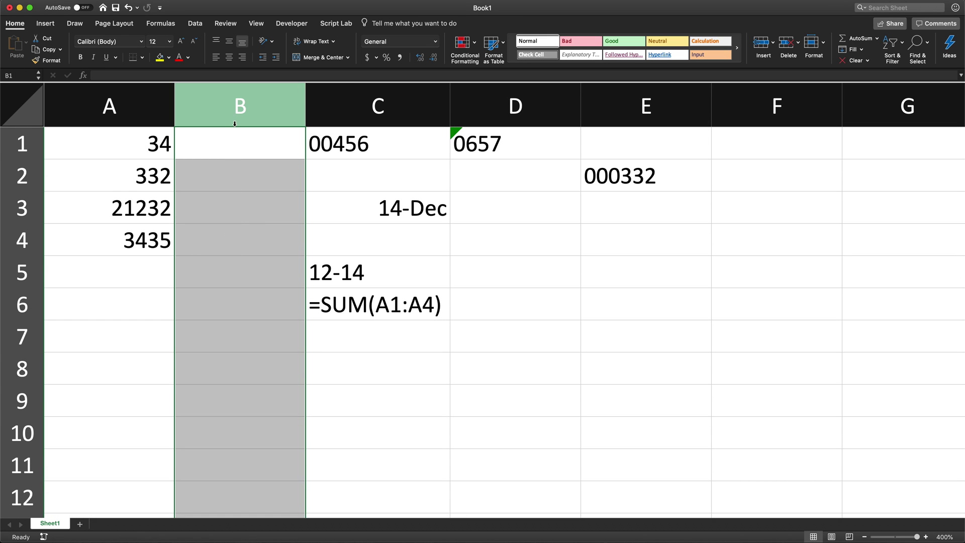
pyautogui.click(436, 41)
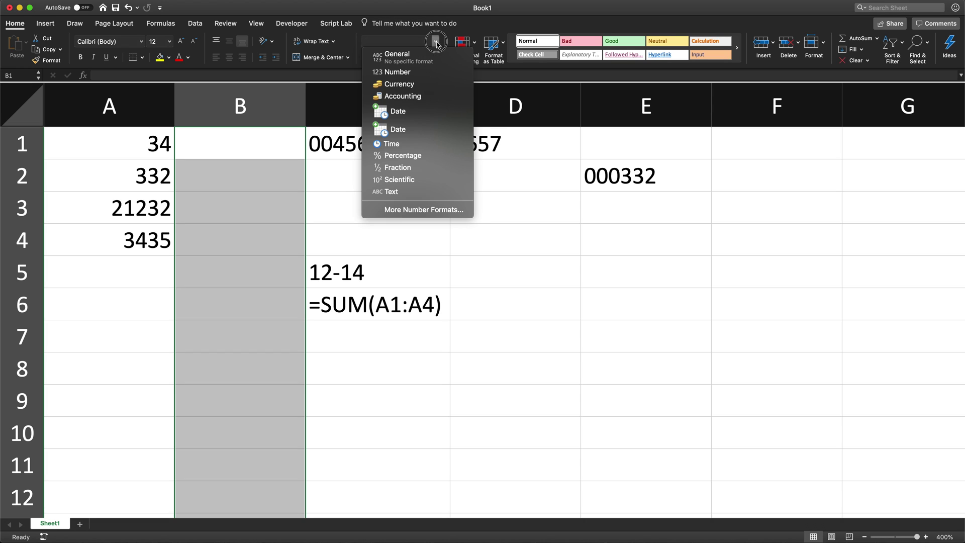
pyautogui.click(413, 191)
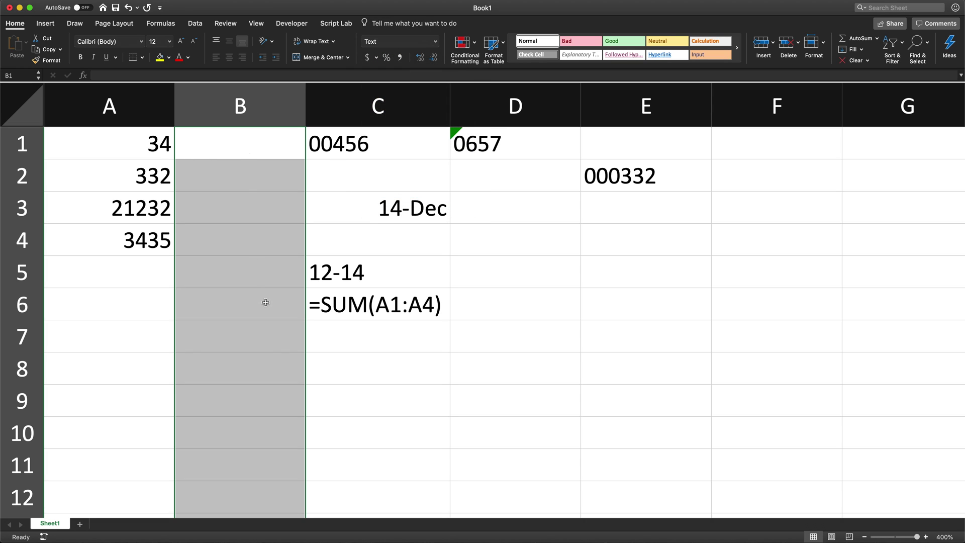
# - Enter 04545, 04576 and 00065756 into B1:B3
pyautogui.click(234, 155)
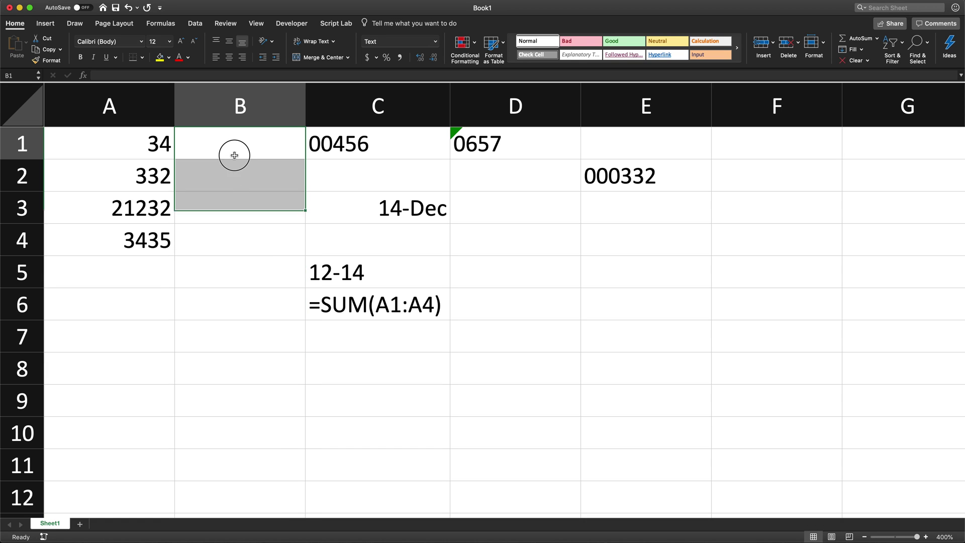
pyautogui.write('04545')
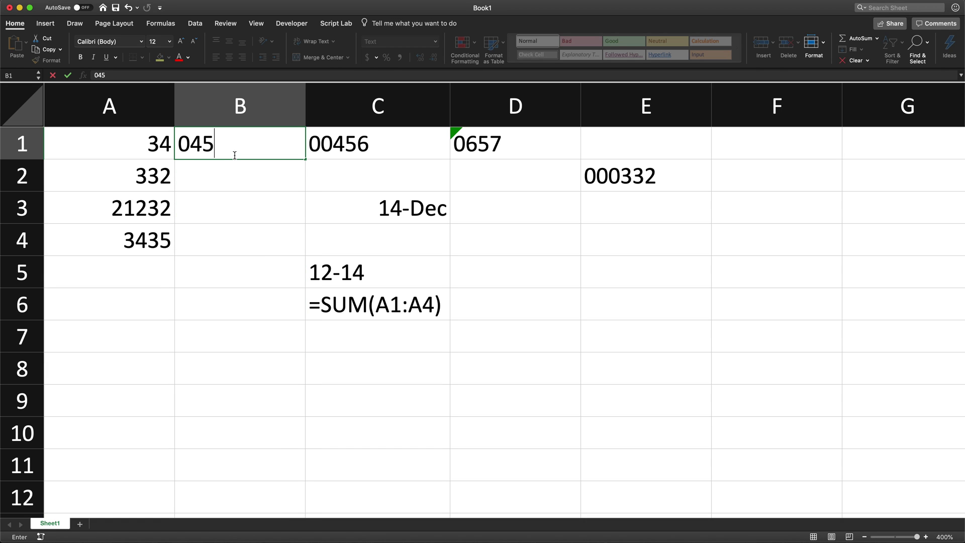
pyautogui.press('Return')
pyautogui.write('04576')
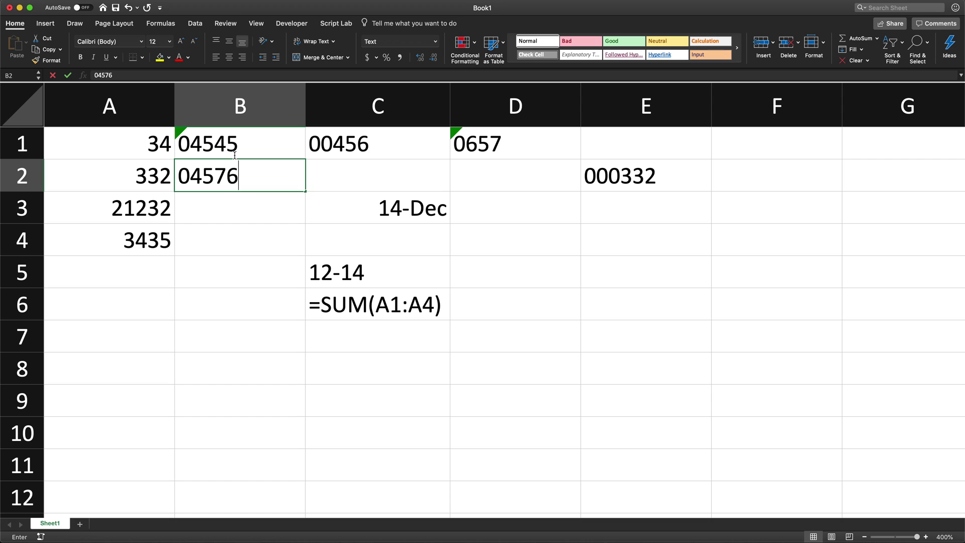
pyautogui.press('Return')
pyautogui.write('00065756')
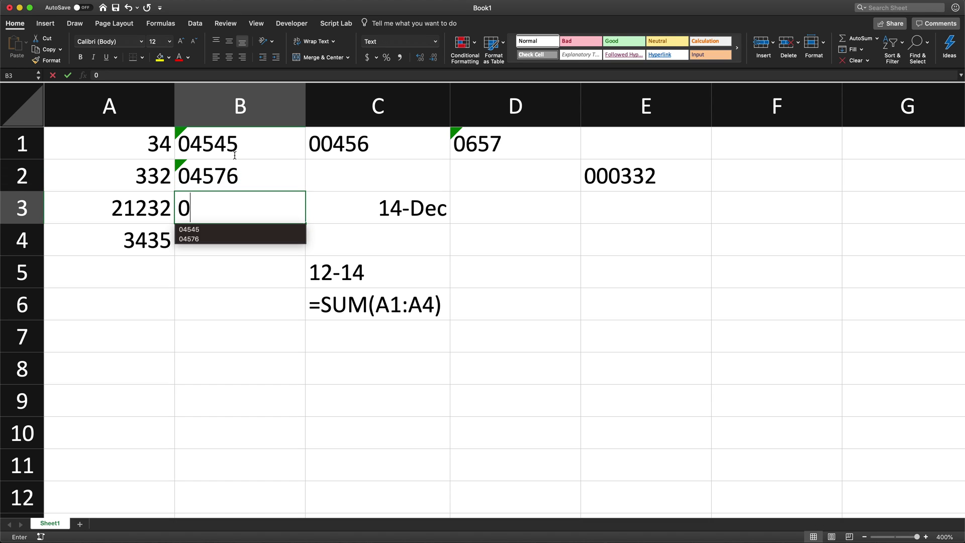
pyautogui.press('Return')
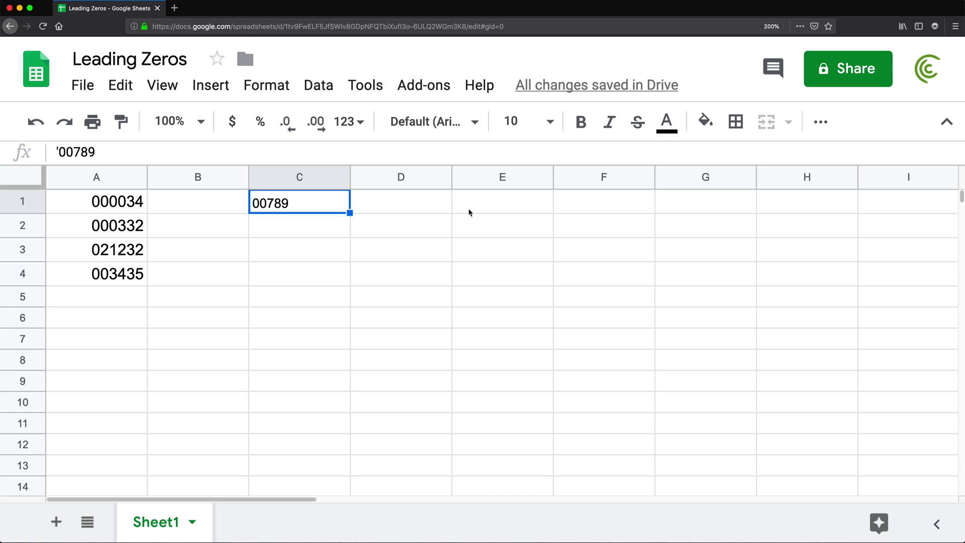
# - Set E1:E11 to the Plain text format in Google Sheets
pyautogui.moveTo(469, 206); pyautogui.dragTo(502, 423)
pyautogui.click(354, 123)
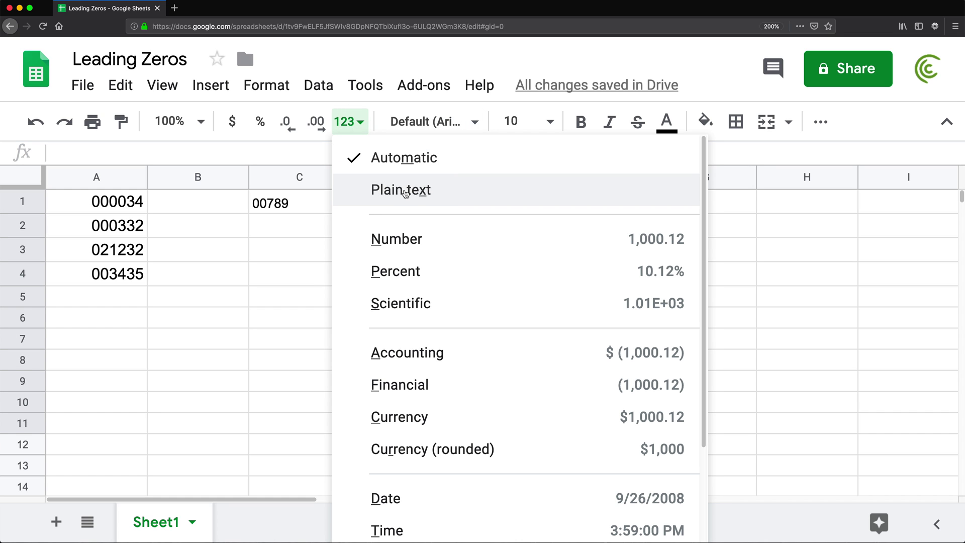
pyautogui.click(420, 193)
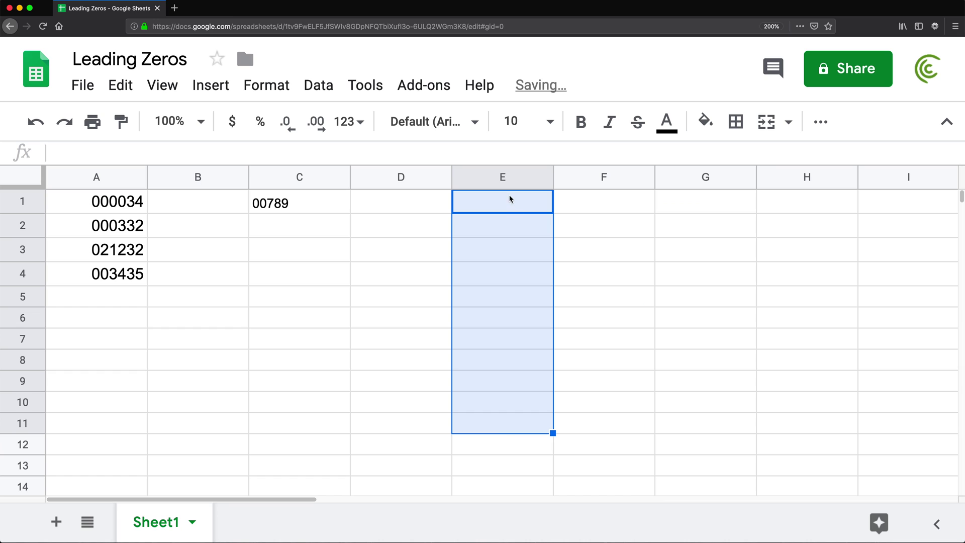
# - Enter 00676, 00004565 and 04565 into E2:E4
pyautogui.click(494, 224)
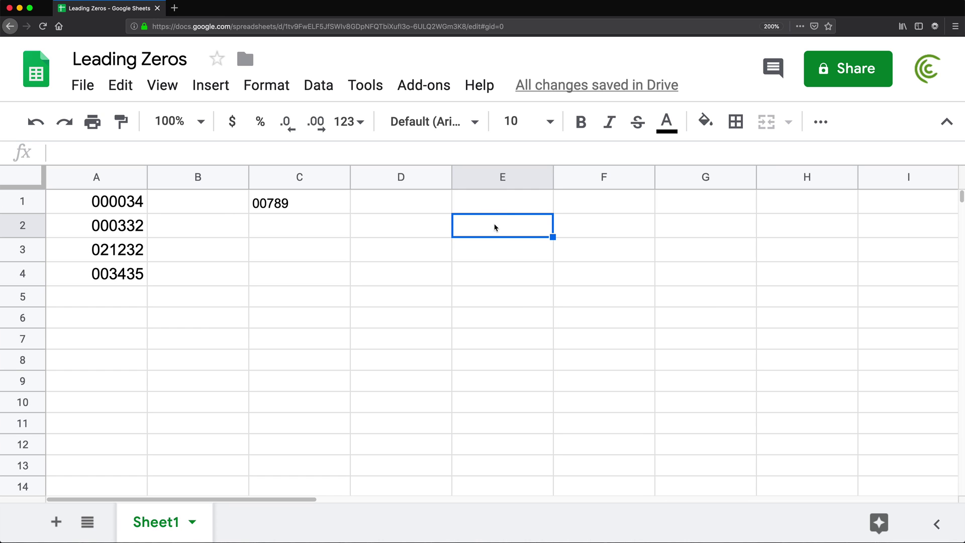
pyautogui.write('00676')
pyautogui.press('Return')
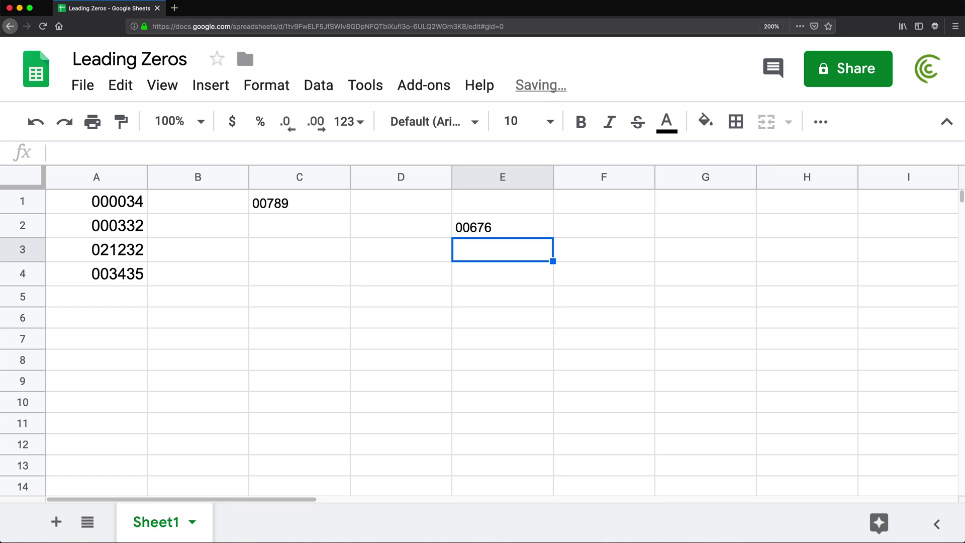
pyautogui.write('00004565')
pyautogui.press('Return')
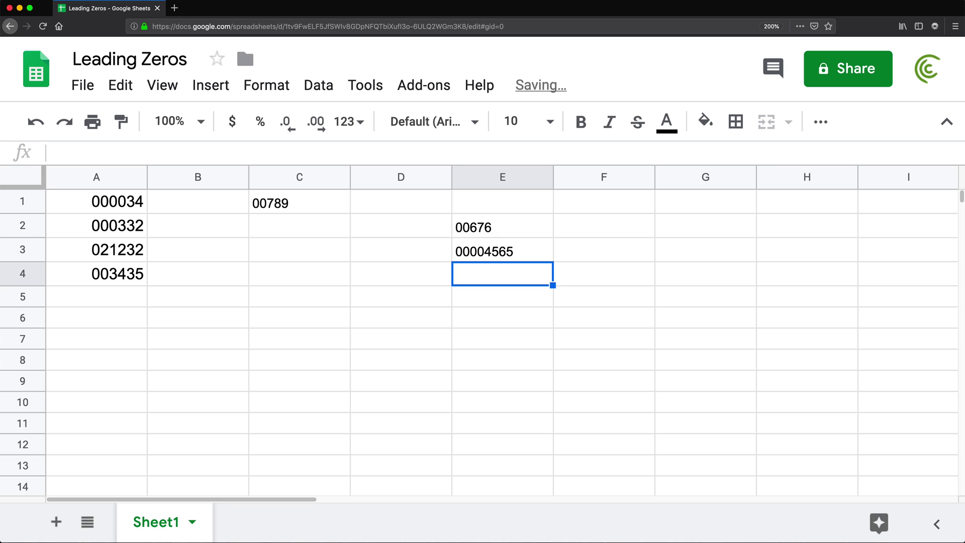
pyautogui.write('04565')
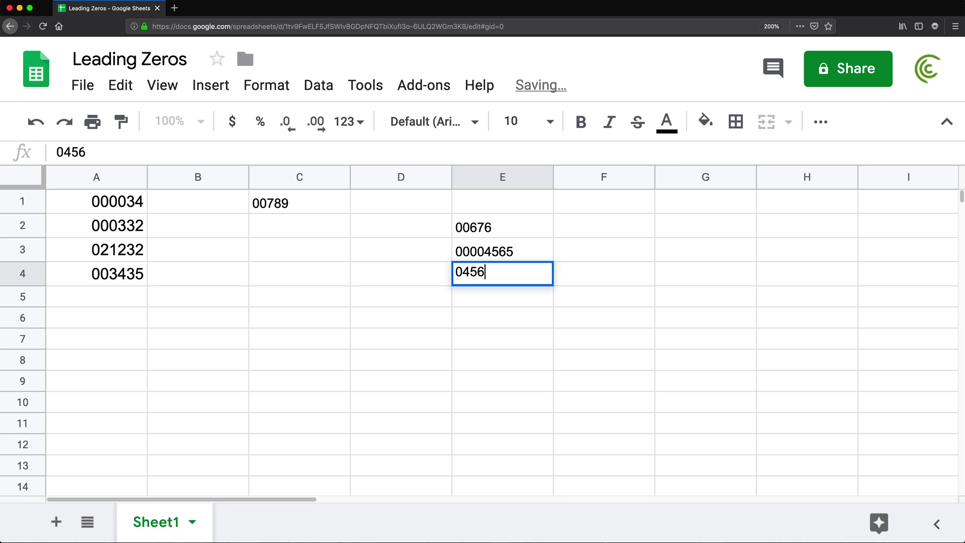
pyautogui.press('Return')
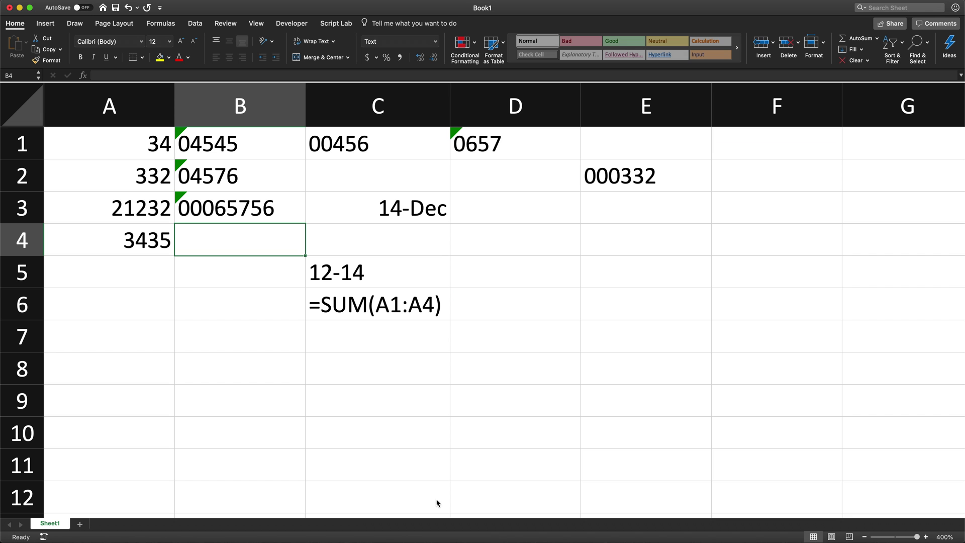
# - Delete columns B through E, leaving 34, 332, 21232 and 3435 in A1:A4
pyautogui.moveTo(123, 151); pyautogui.dragTo(125, 239)
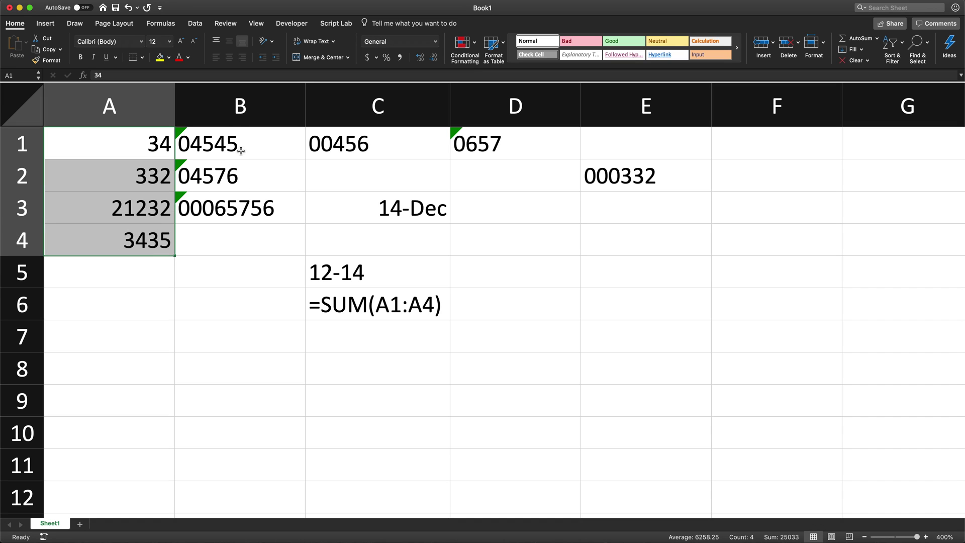
pyautogui.moveTo(246, 110); pyautogui.dragTo(647, 87)
pyautogui.rightClick(610, 109)
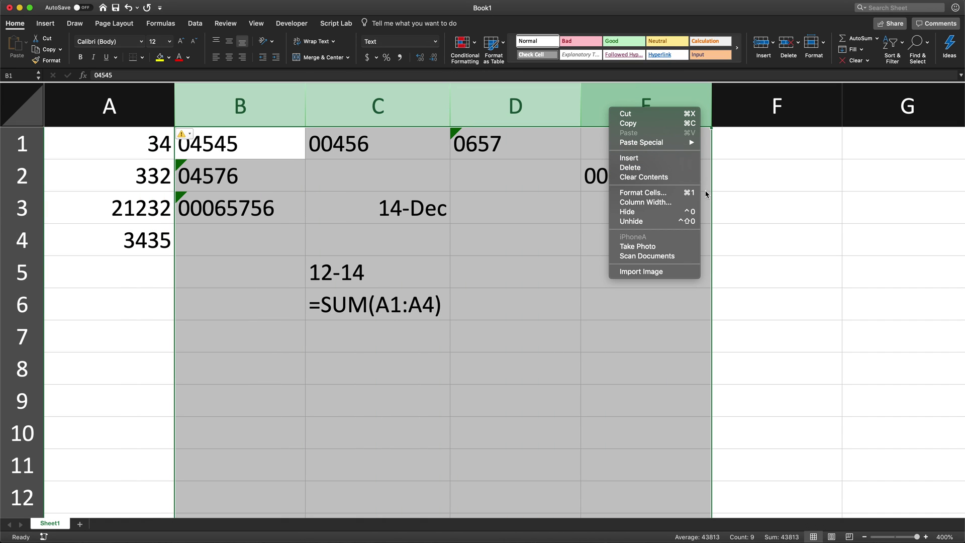
pyautogui.click(636, 171)
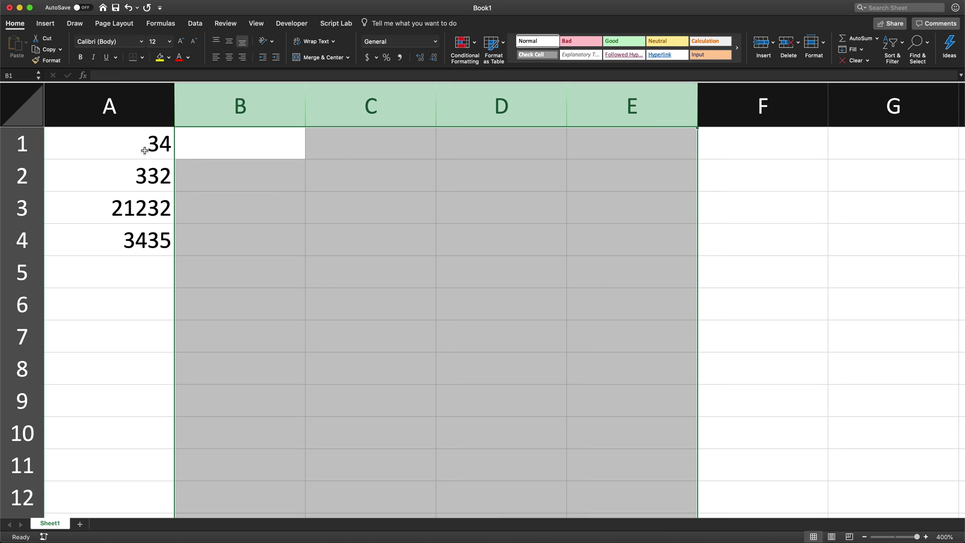
pyautogui.moveTo(144, 145); pyautogui.dragTo(151, 250)
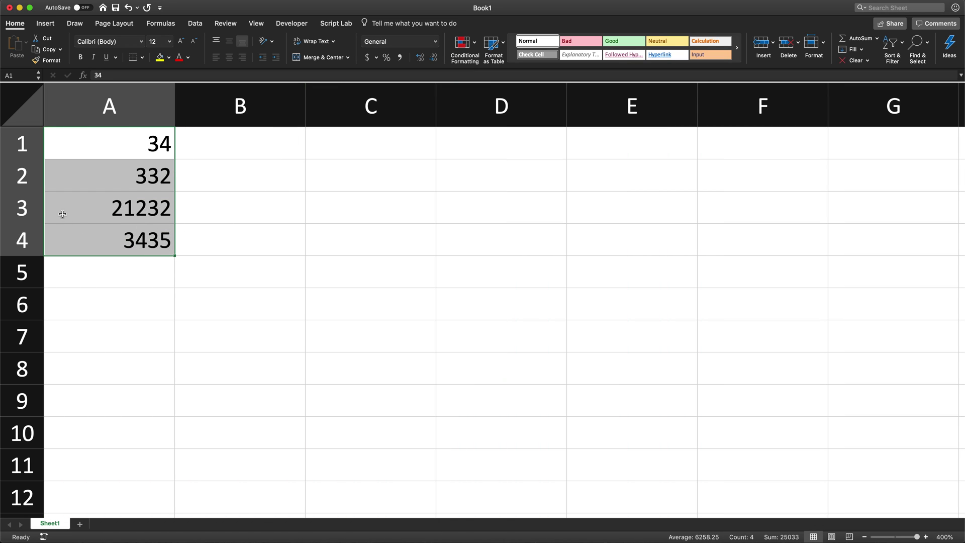
# - Enter =TEXT(A1,"000000") in B1
pyautogui.rightClick(132, 179)
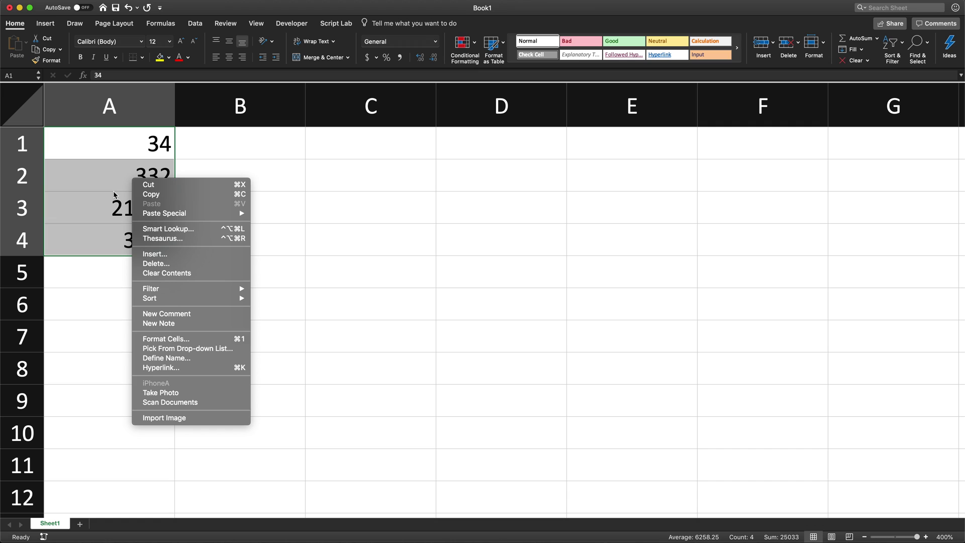
pyautogui.click(230, 146)
pyautogui.click(253, 146)
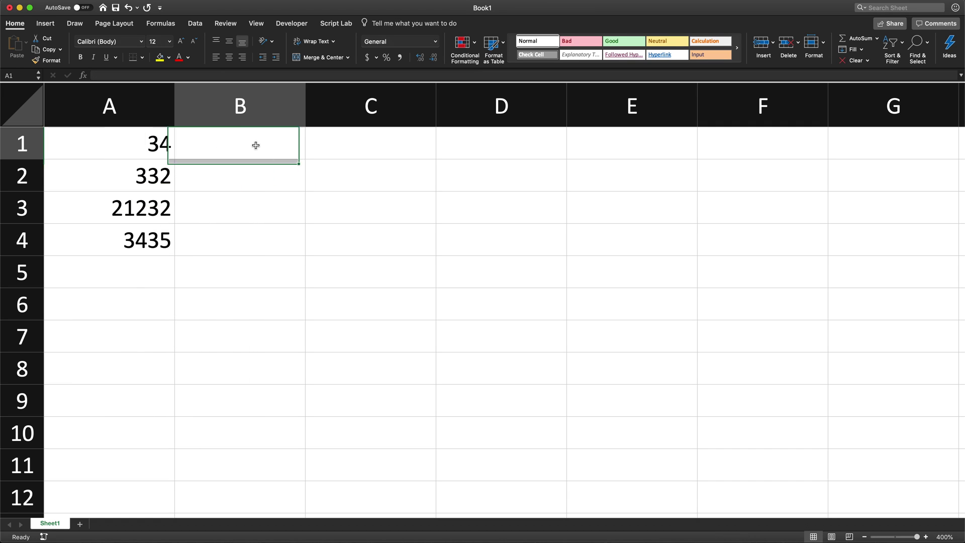
pyautogui.write('=TEXT(')
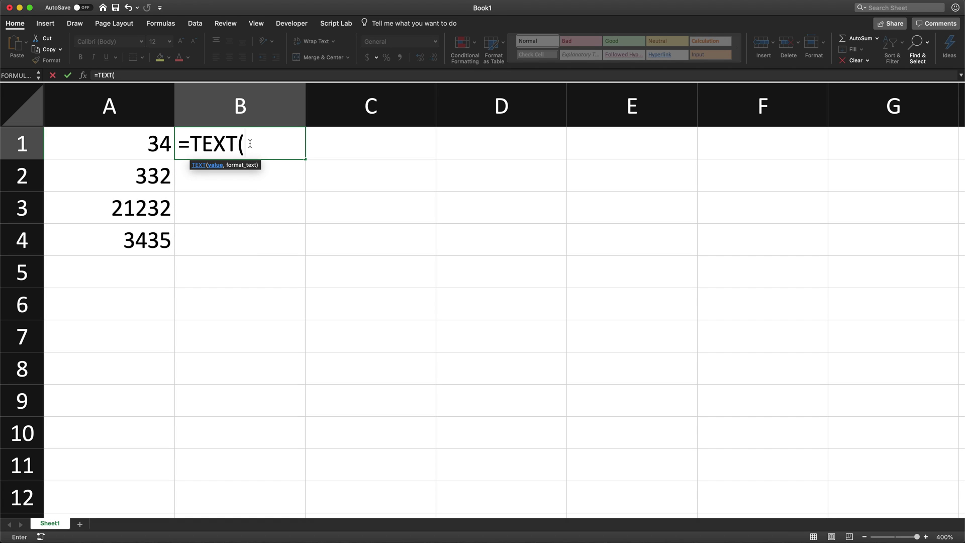
pyautogui.click(86, 144)
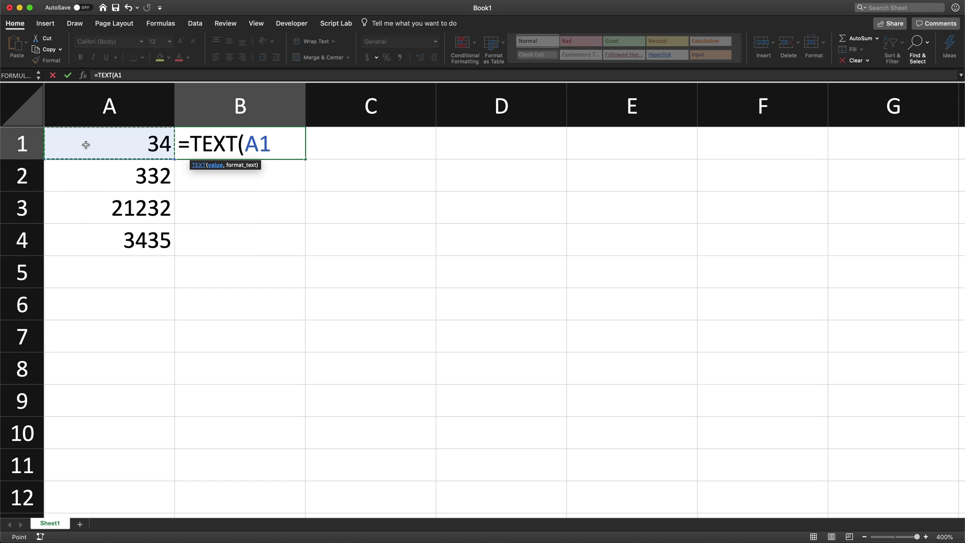
pyautogui.write(',"")')
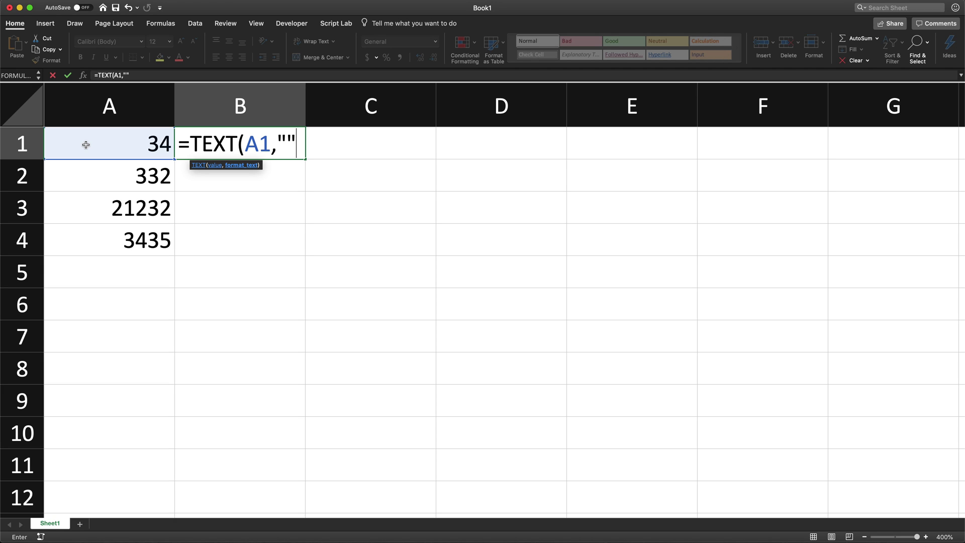
pyautogui.click(288, 141)
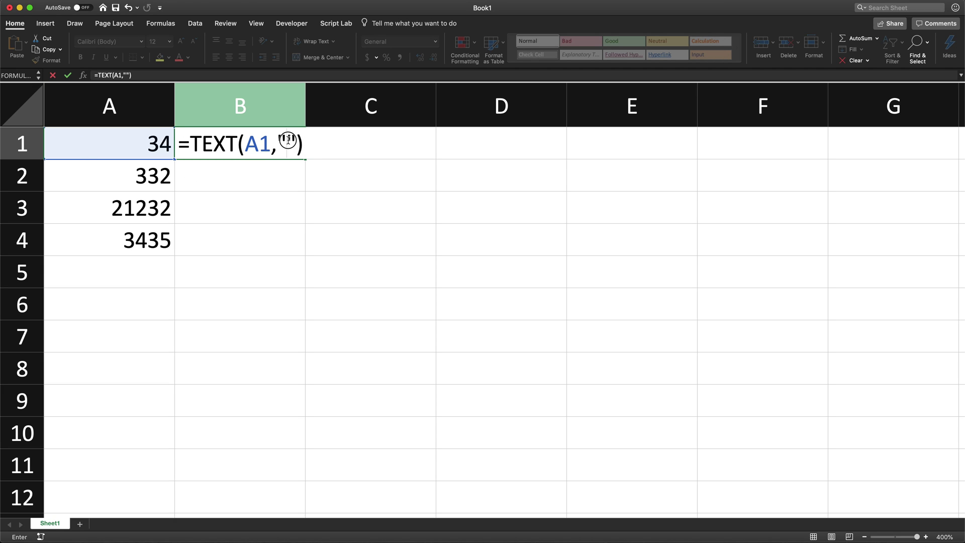
pyautogui.write('000')
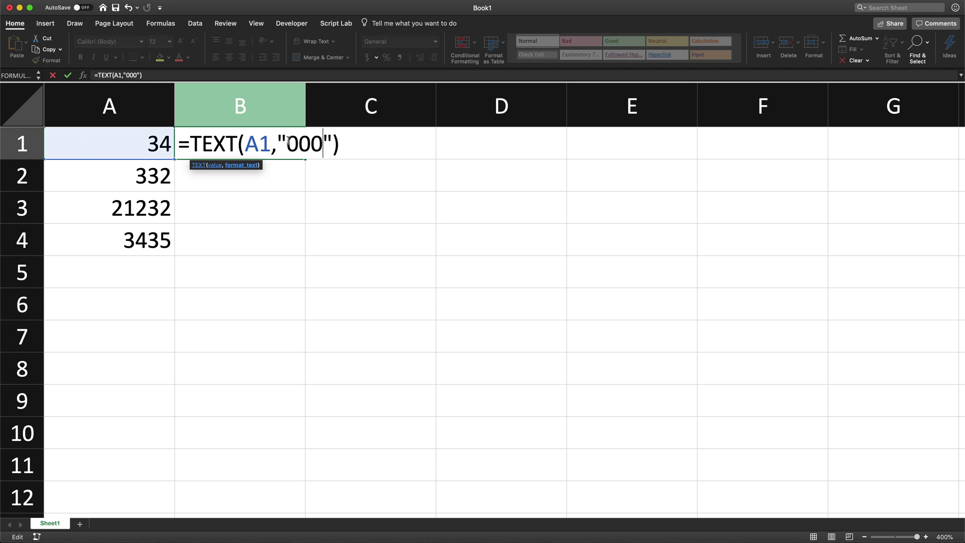
pyautogui.write('000')
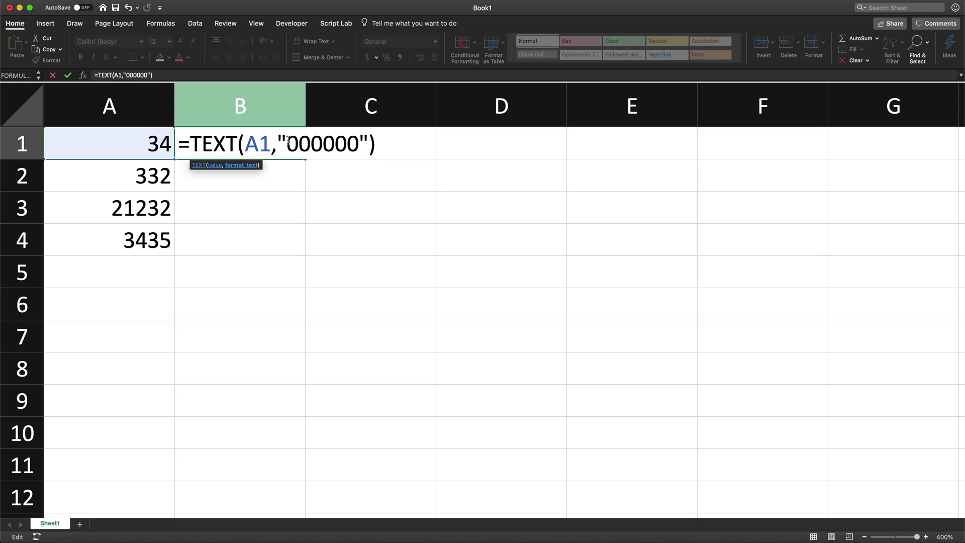
pyautogui.press('Return')
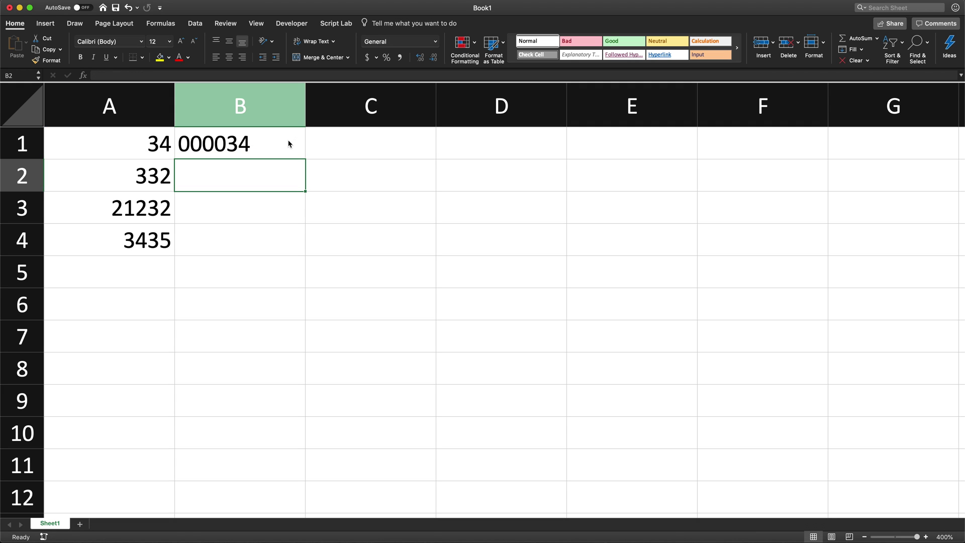
# - Fill the formula down to B4, showing 000034, 000332, 021232 and 003435
pyautogui.click(285, 151)
pyautogui.moveTo(305, 159); pyautogui.dragTo(299, 264)
pyautogui.moveTo(232, 147); pyautogui.dragTo(234, 235)
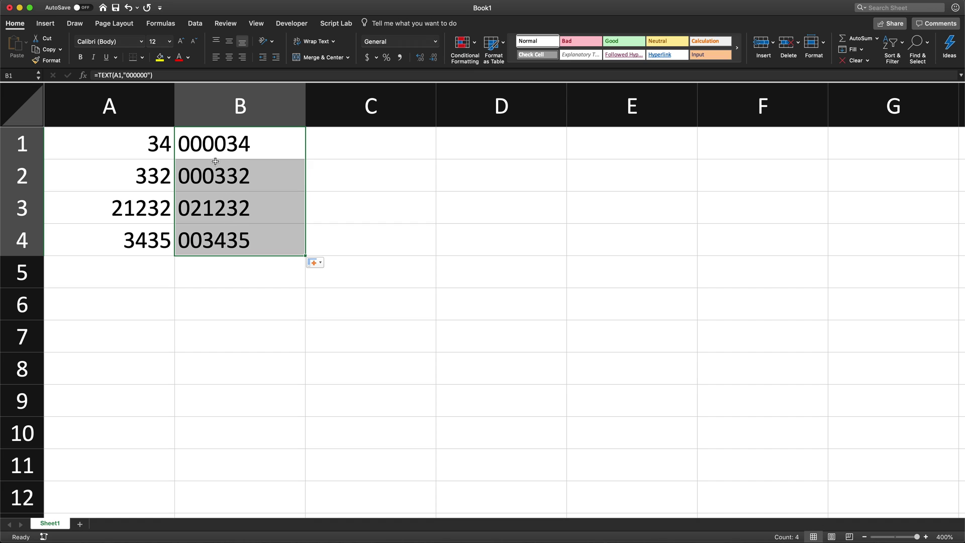
pyautogui.moveTo(214, 146); pyautogui.dragTo(234, 233)
pyautogui.click(186, 161)
pyautogui.moveTo(131, 141); pyautogui.dragTo(154, 251)
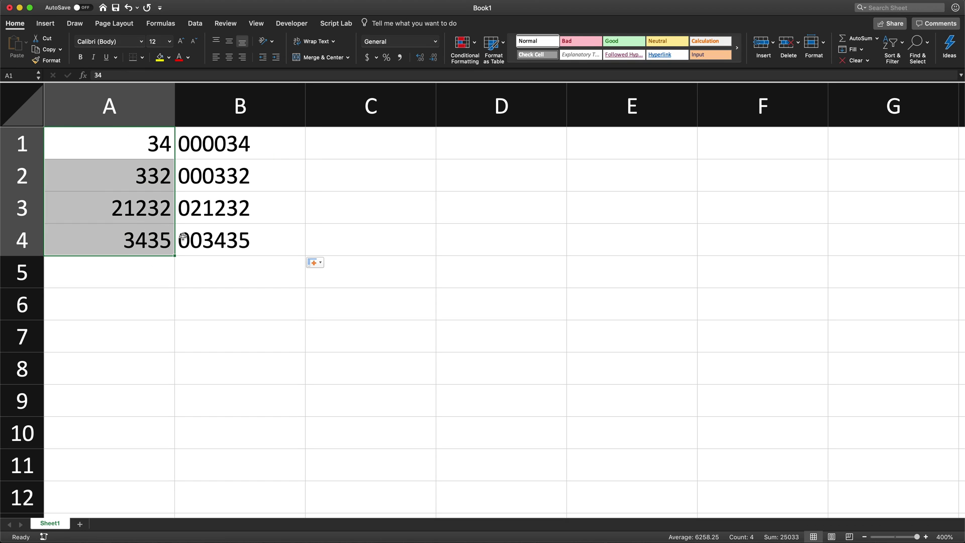
# - Give A1:A4 the custom 000000 format so they display 000034 through 003435
pyautogui.rightClick(125, 191)
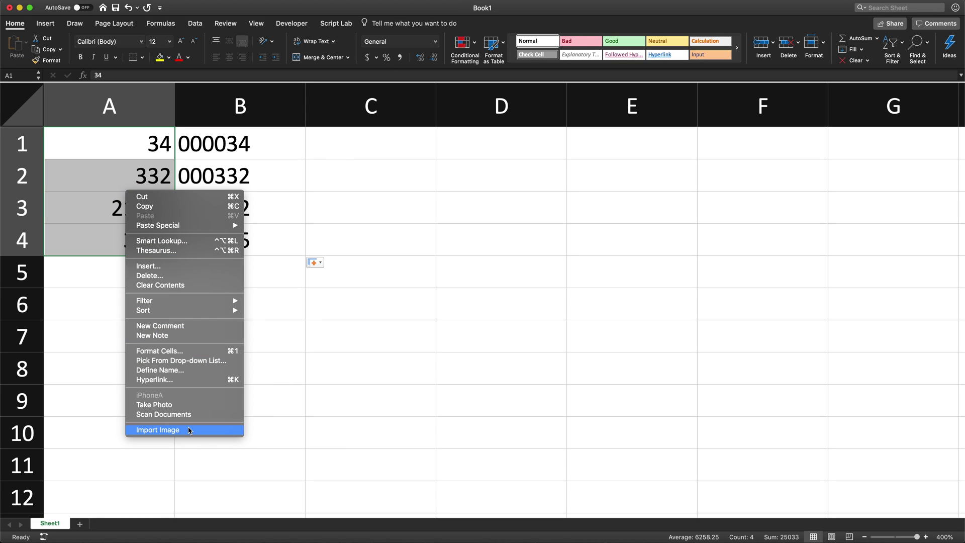
pyautogui.click(169, 352)
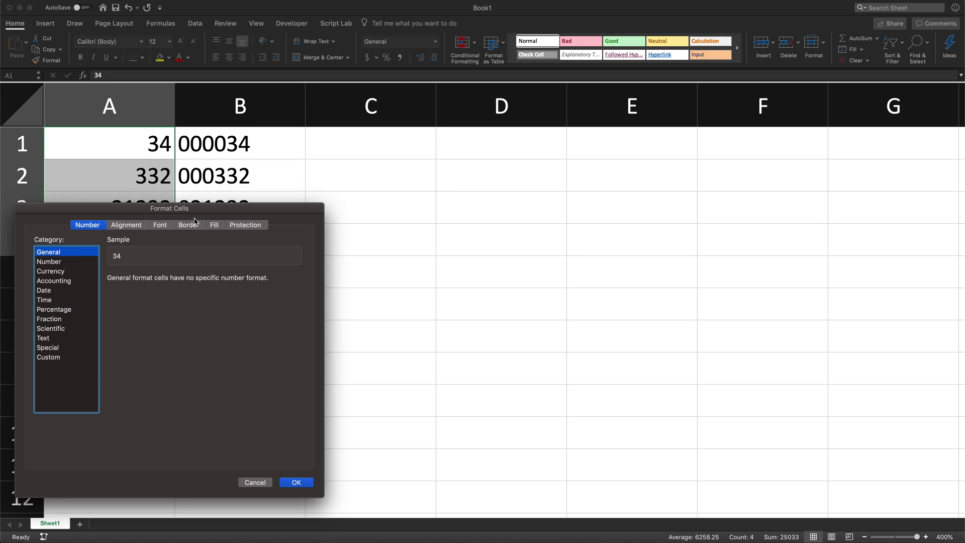
pyautogui.click(69, 358)
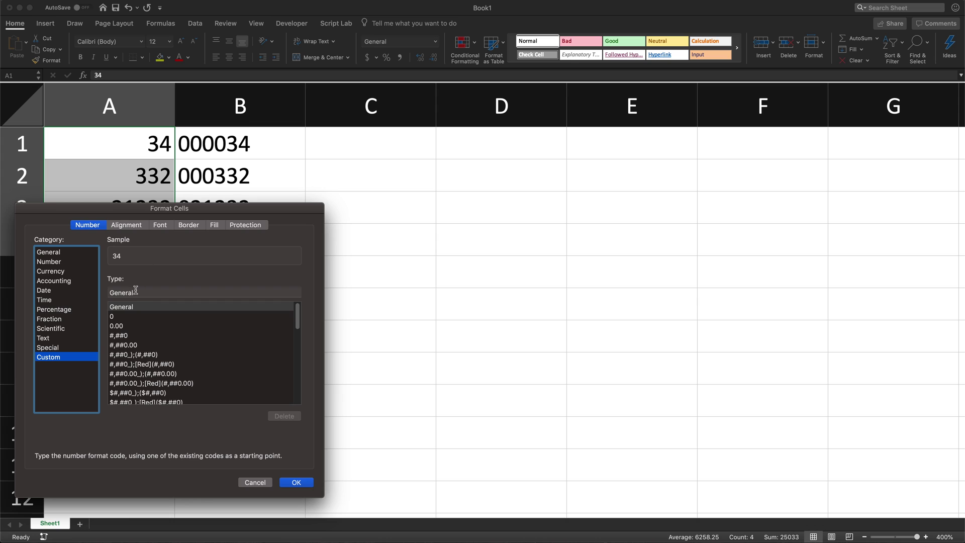
pyautogui.doubleClick(151, 292)
pyautogui.write('0')
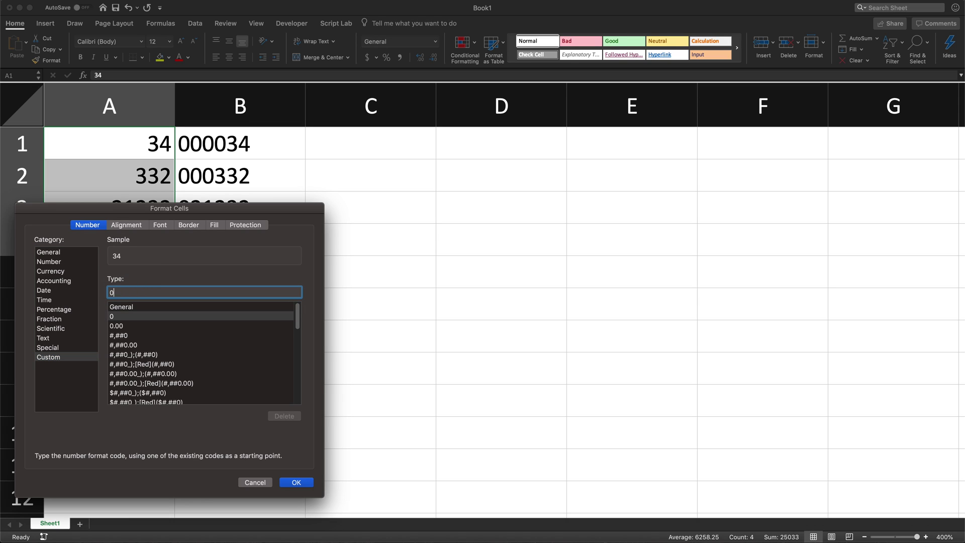
pyautogui.write('00000')
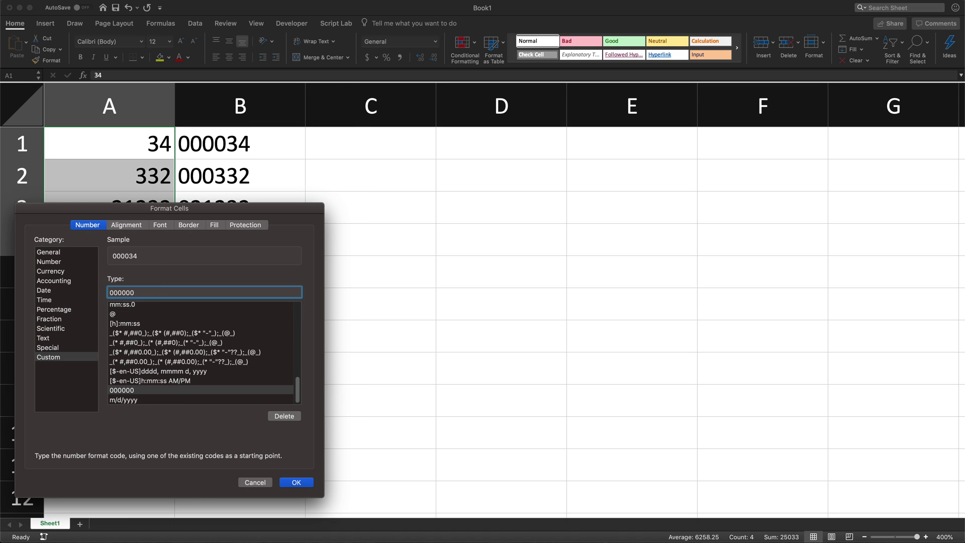
pyautogui.press('Return')
pyautogui.click(255, 287)
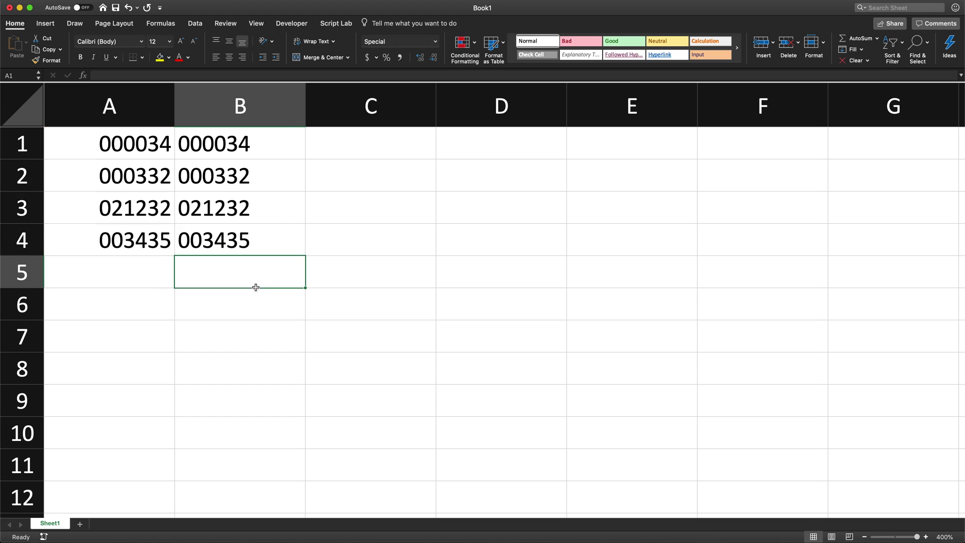
pyautogui.click(90, 148)
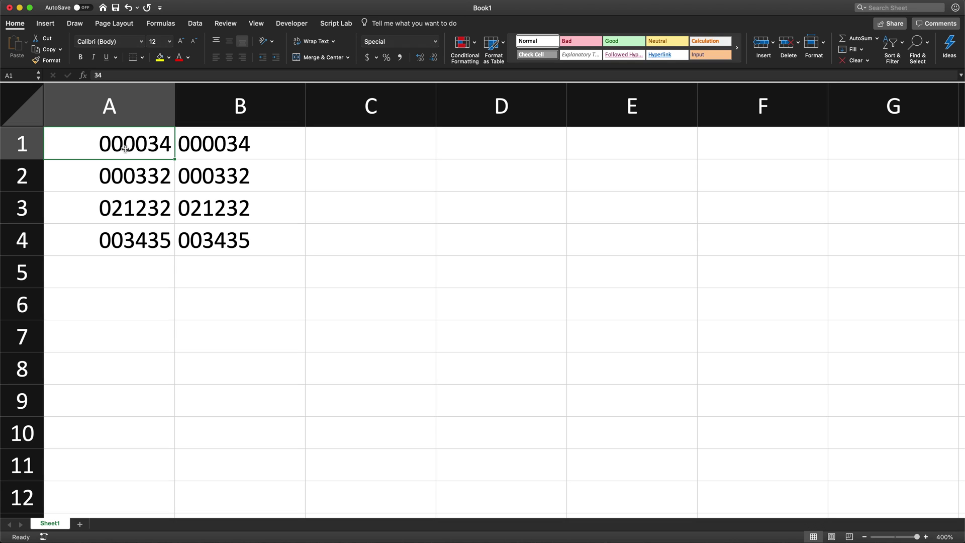
# - Inspect B1's TEXT formula and undo the 000000 format on A1:A4
pyautogui.click(228, 152)
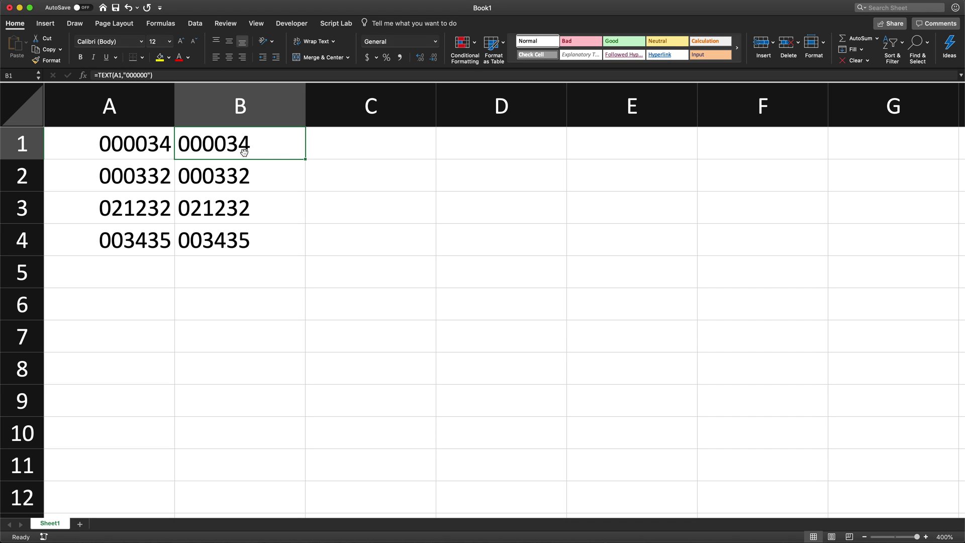
pyautogui.doubleClick(223, 149)
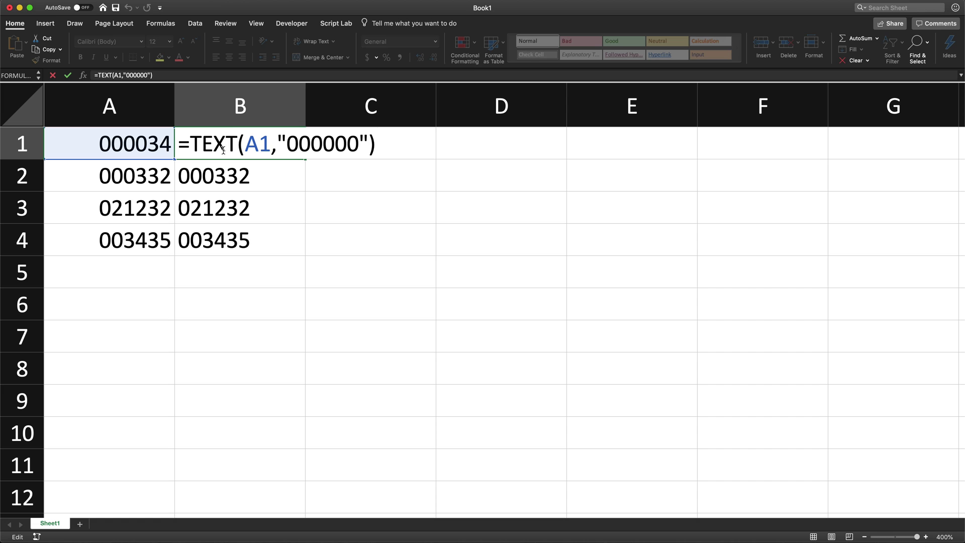
pyautogui.press('Escape')
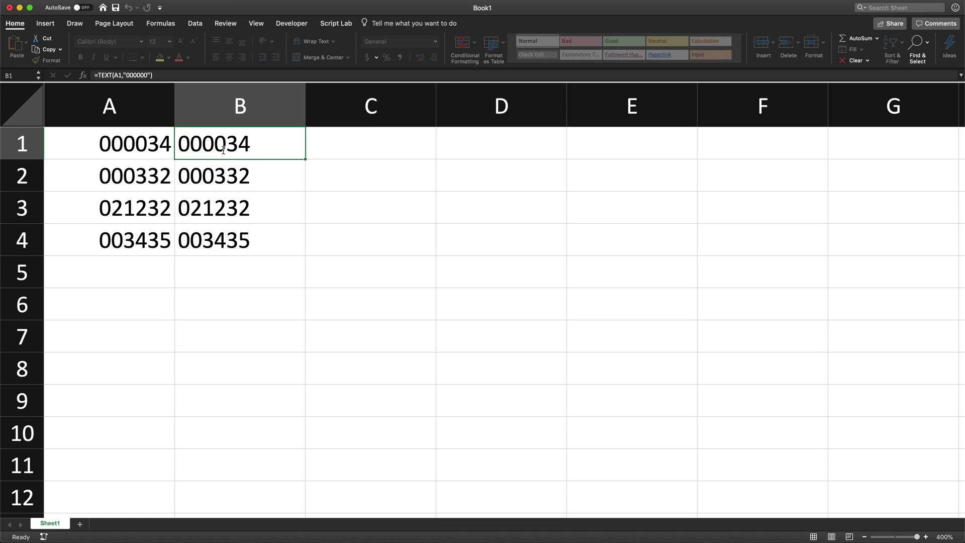
pyautogui.press('super+z')
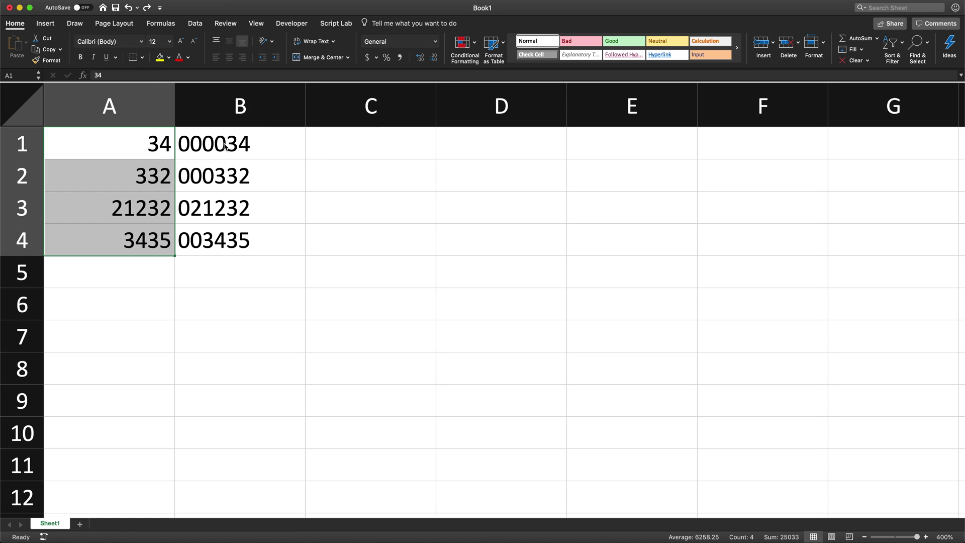
# - Copy B1:B4 and paste them back as values only
pyautogui.click(223, 145)
pyautogui.doubleClick(222, 144)
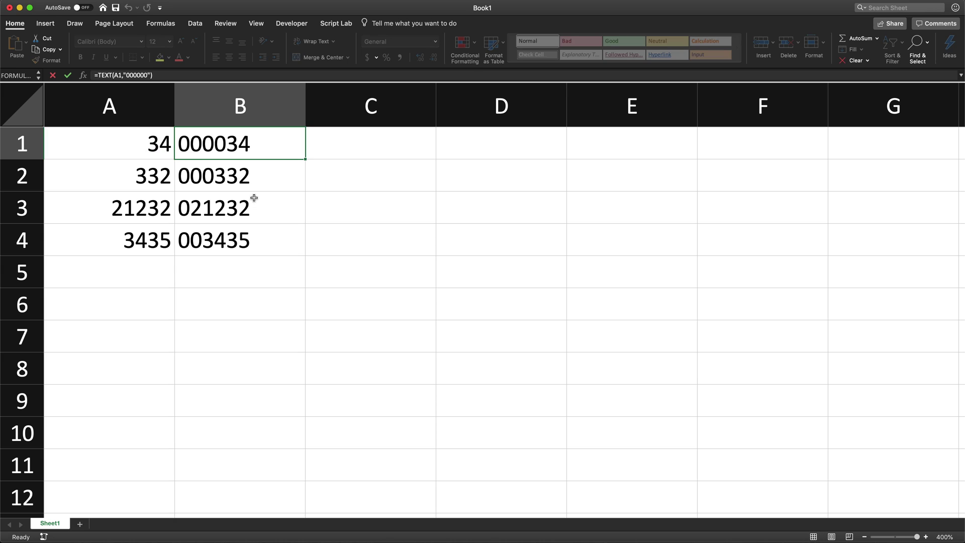
pyautogui.press('Escape')
pyautogui.moveTo(225, 154); pyautogui.dragTo(232, 227)
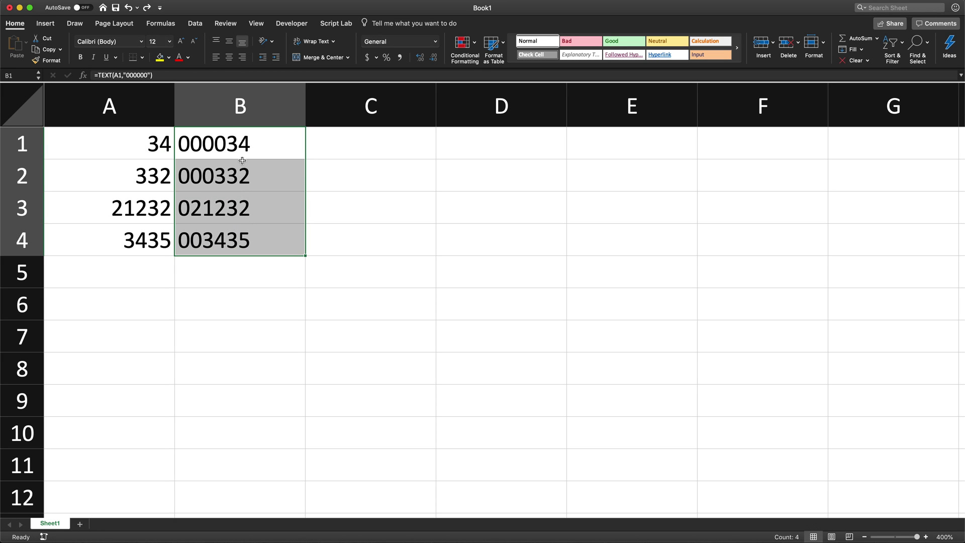
pyautogui.rightClick(236, 139)
pyautogui.click(249, 156)
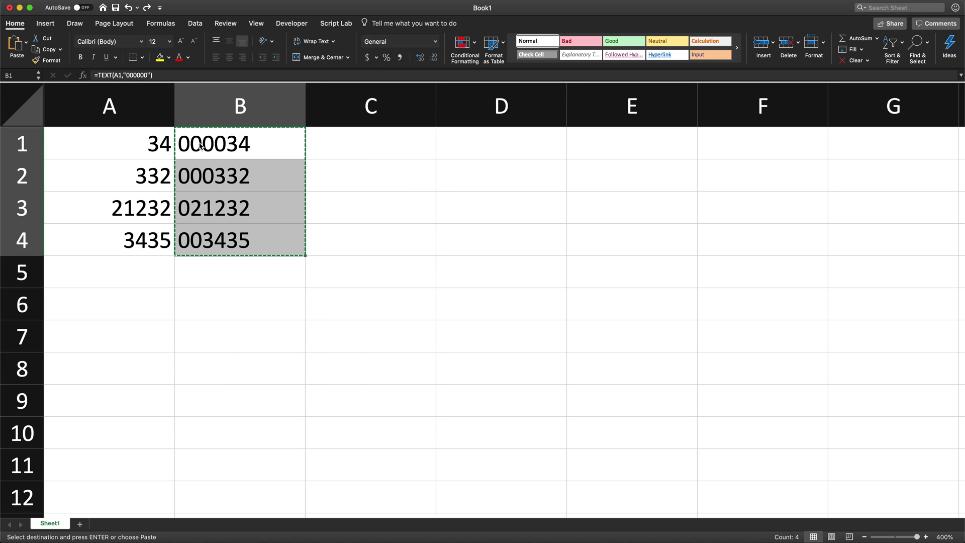
pyautogui.rightClick(200, 146)
pyautogui.moveTo(312, 179)
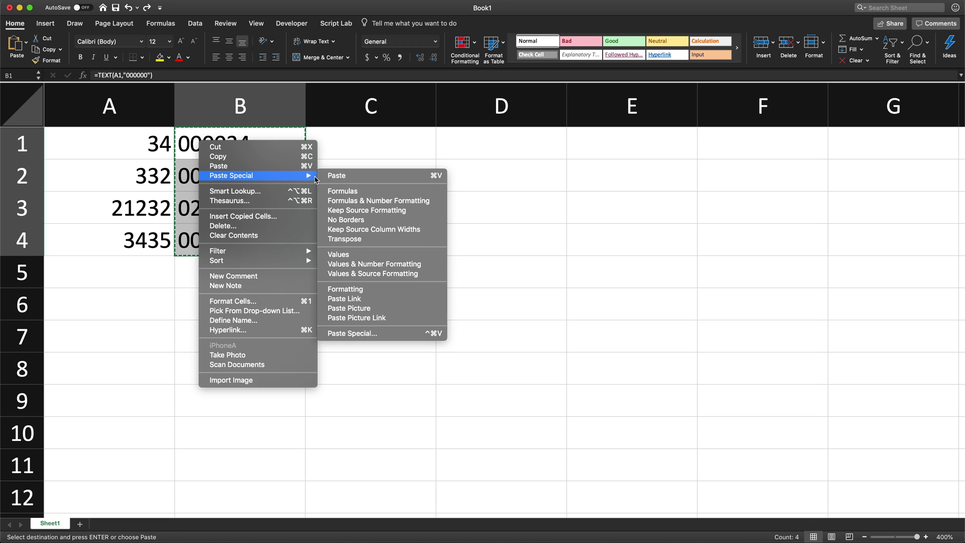
pyautogui.click(361, 255)
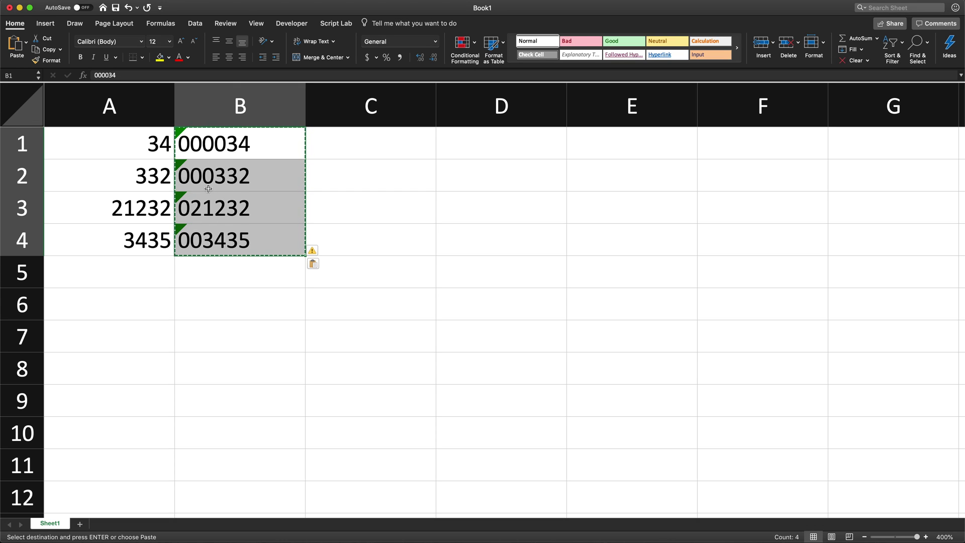
# - Select the pasted B1:B4 values and open the number-stored-as-text warning options
pyautogui.click(271, 152)
pyautogui.moveTo(234, 232); pyautogui.dragTo(226, 145)
pyautogui.click(355, 153)
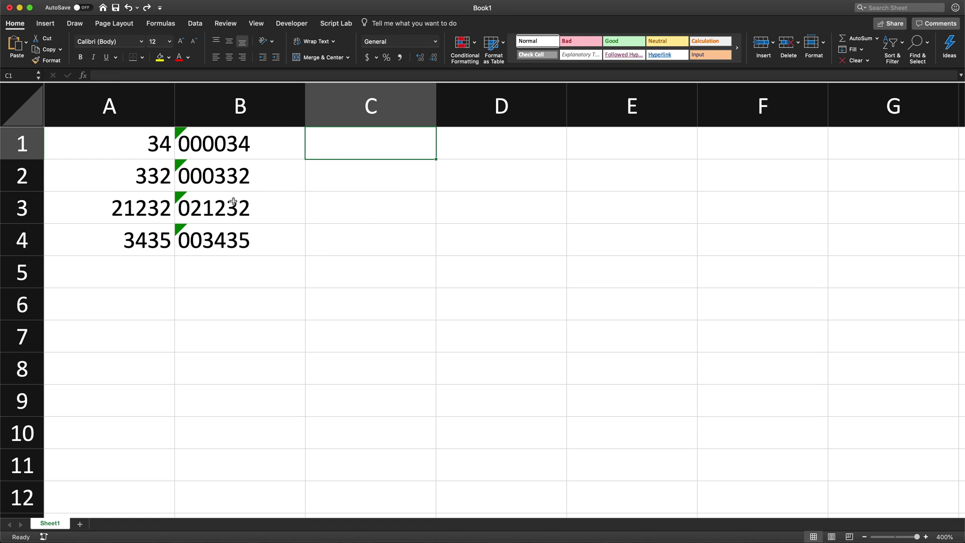
pyautogui.moveTo(196, 141); pyautogui.dragTo(287, 231)
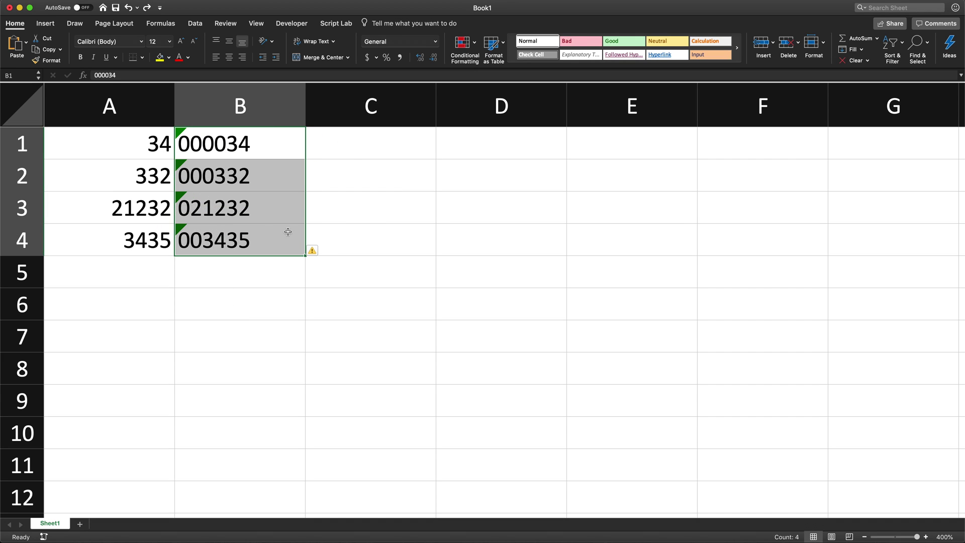
pyautogui.click(314, 250)
# - Ignore the B1:B4 warnings, then clear columns C–G in Google Sheets
pyautogui.click(351, 301)
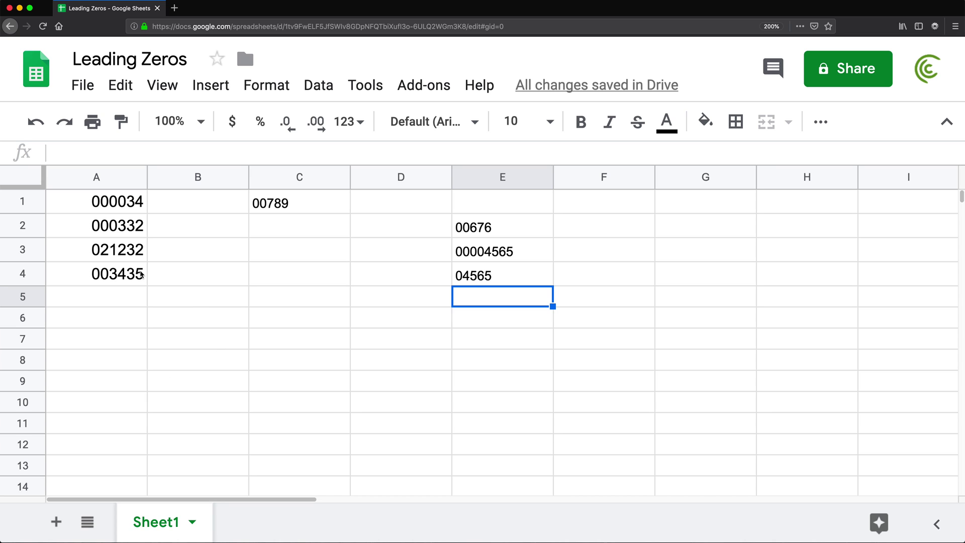
pyautogui.moveTo(252, 177); pyautogui.dragTo(674, 136)
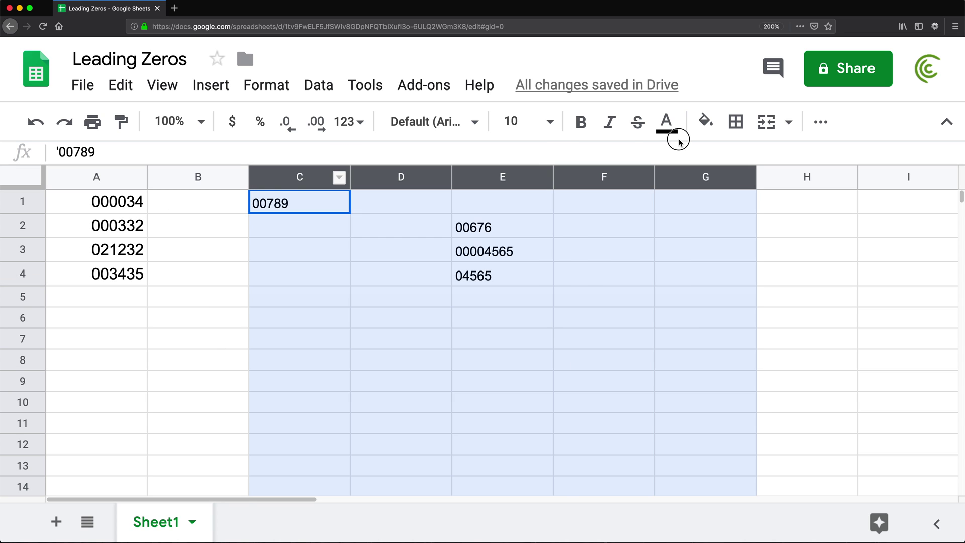
pyautogui.press('Delete')
# - Reset A1:A4 to the Automatic number format and select C1
pyautogui.moveTo(95, 201); pyautogui.dragTo(99, 276)
pyautogui.click(355, 123)
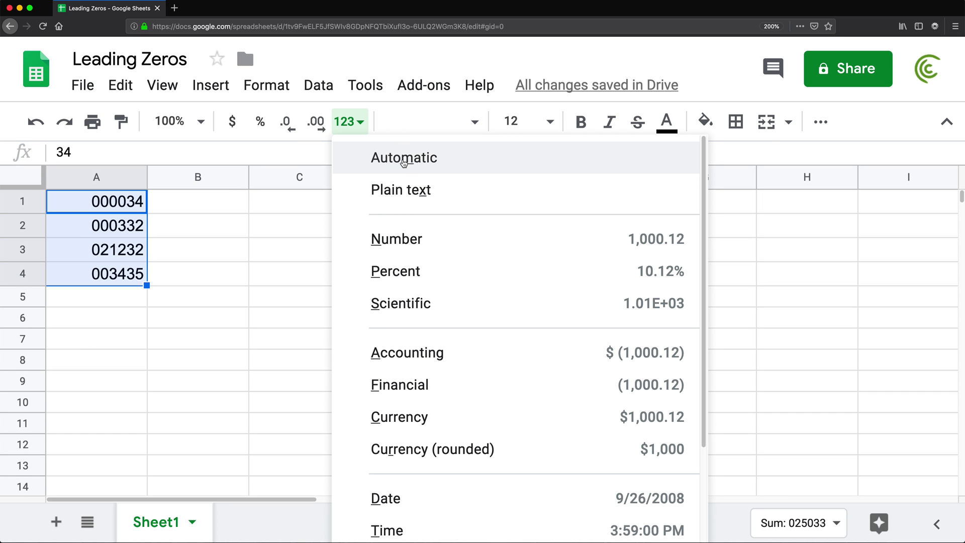
pyautogui.click(402, 160)
pyautogui.click(271, 205)
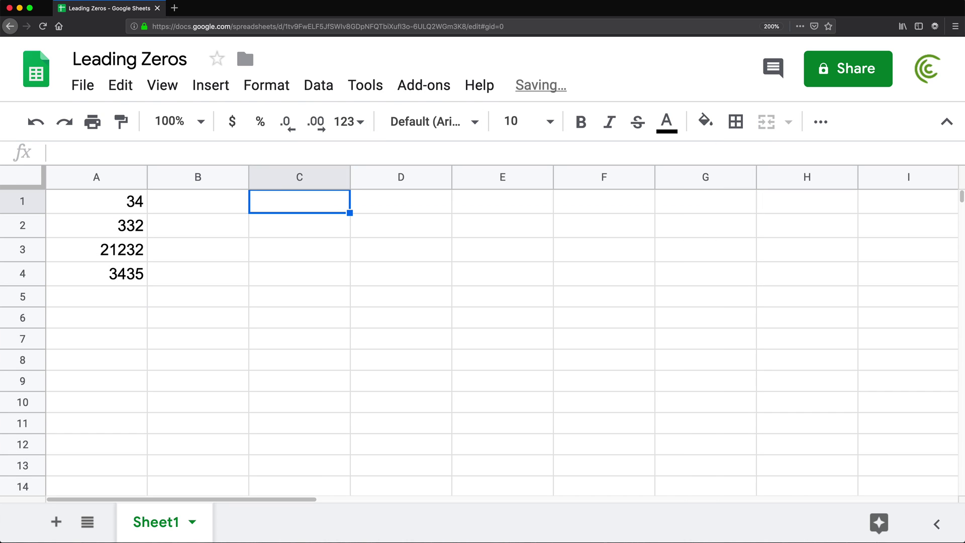
pyautogui.write('=TEXT(')
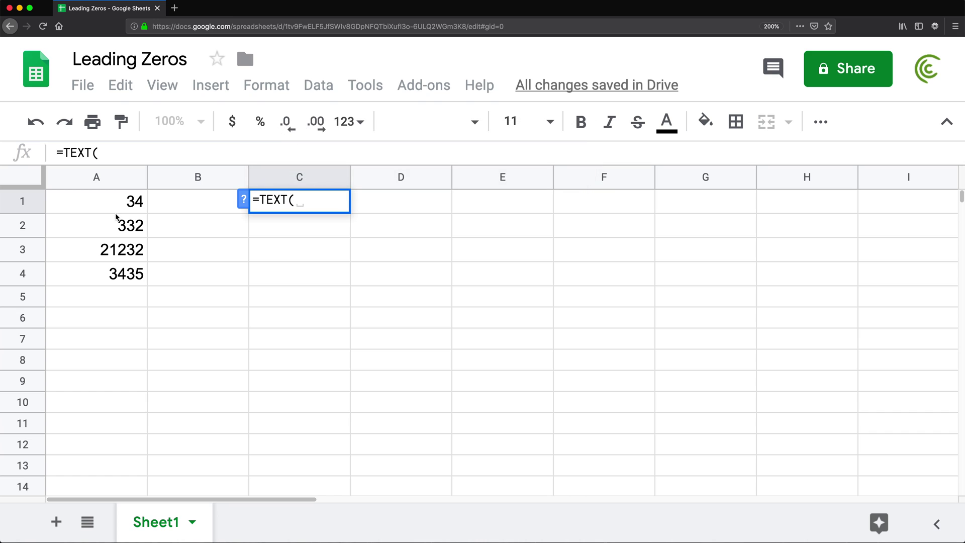
pyautogui.click(121, 203)
pyautogui.write(',"')
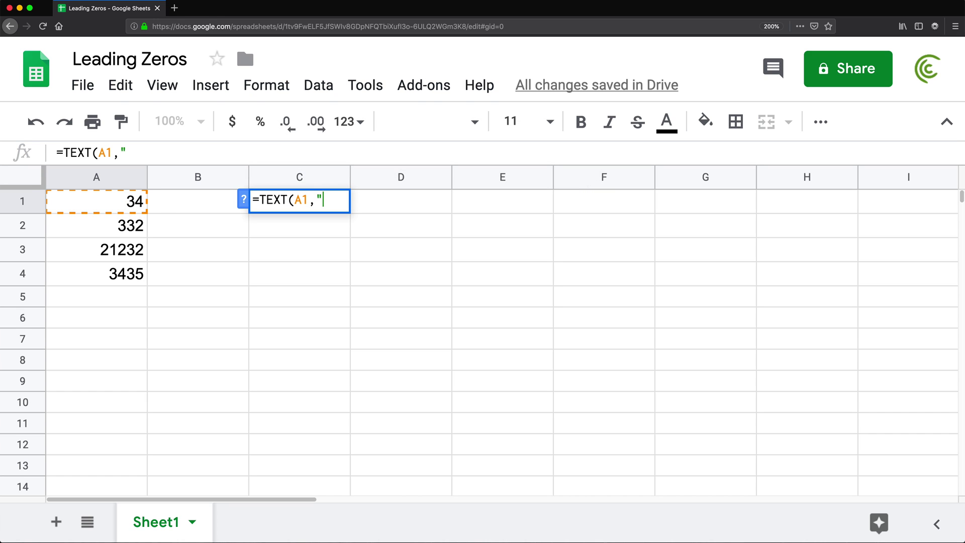
pyautogui.write('000000')
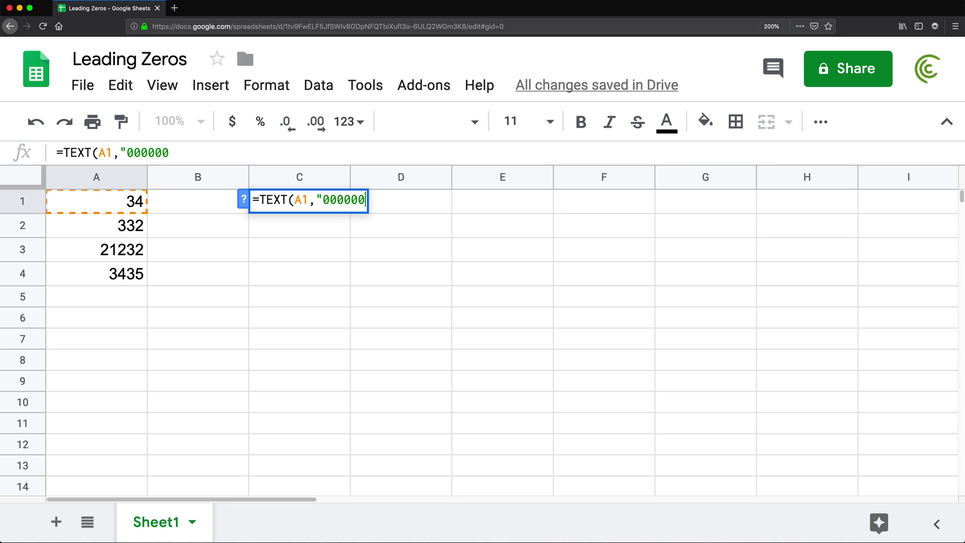
pyautogui.write('0000")')
pyautogui.press('Return')
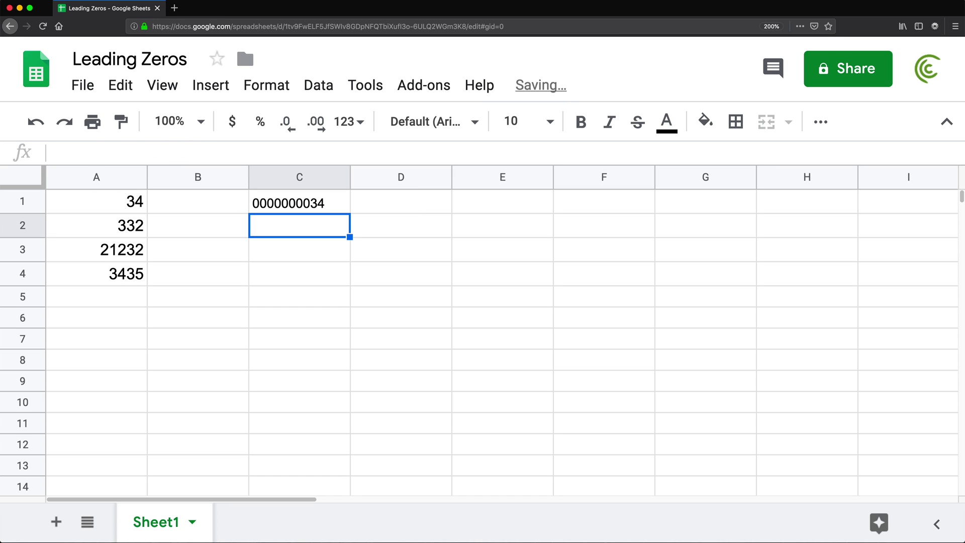
pyautogui.click(341, 212)
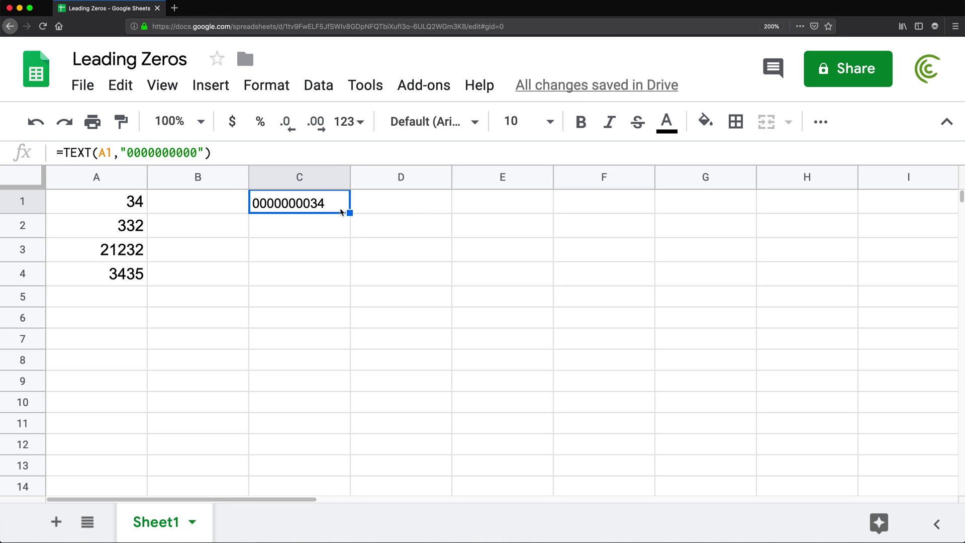
pyautogui.moveTo(348, 213); pyautogui.dragTo(351, 278)
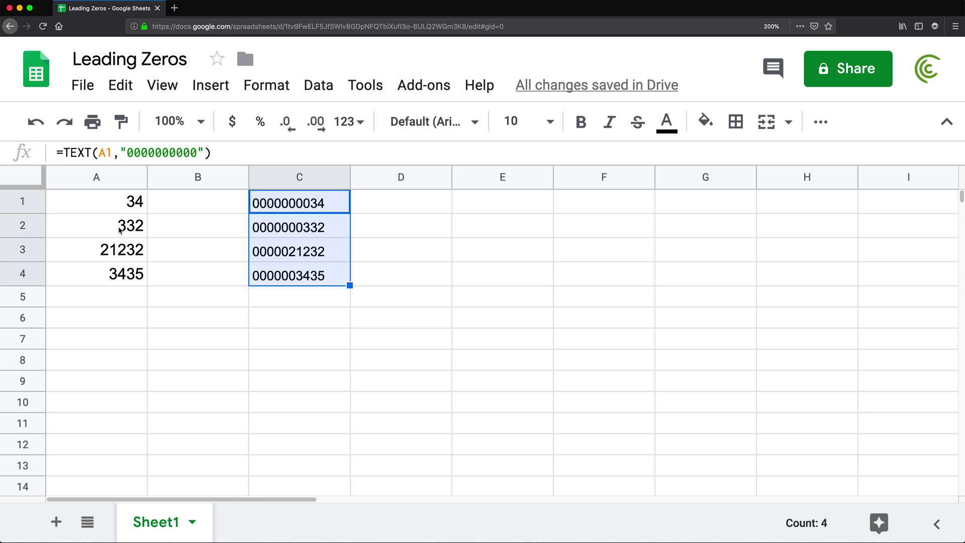
pyautogui.click(294, 206)
pyautogui.doubleClick(294, 206)
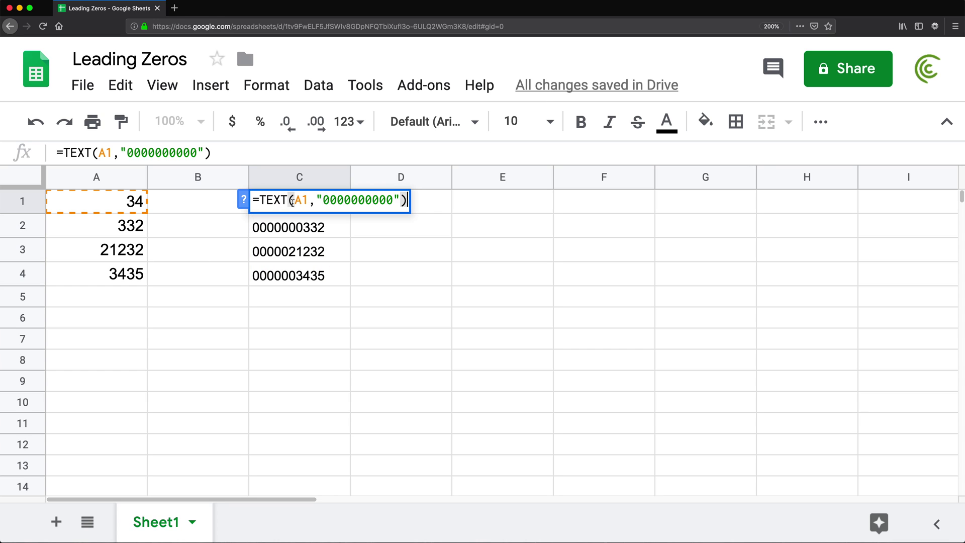
pyautogui.hotkey('ctrl', 'a')
pyautogui.press('Escape')
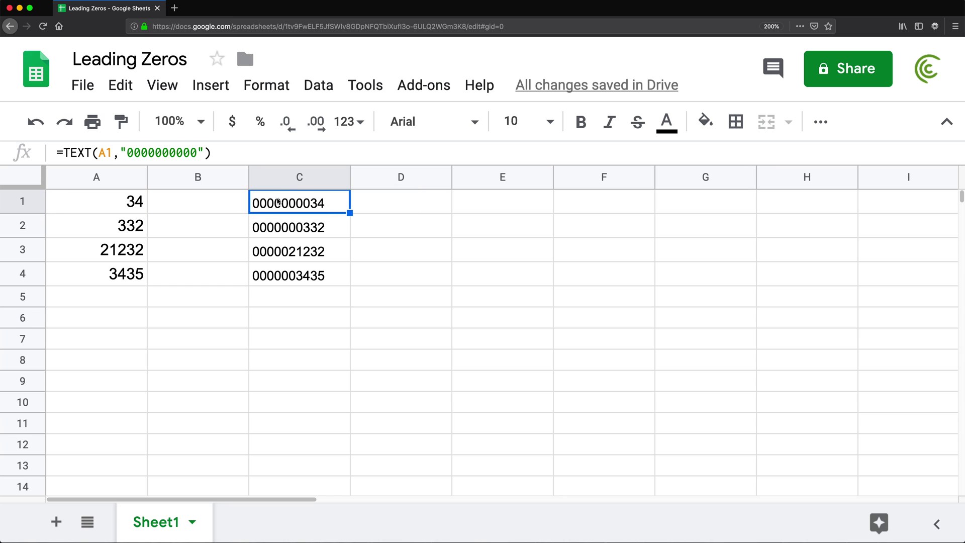
pyautogui.keyDown('shift'); pyautogui.click(295, 265); pyautogui.keyUp('shift')
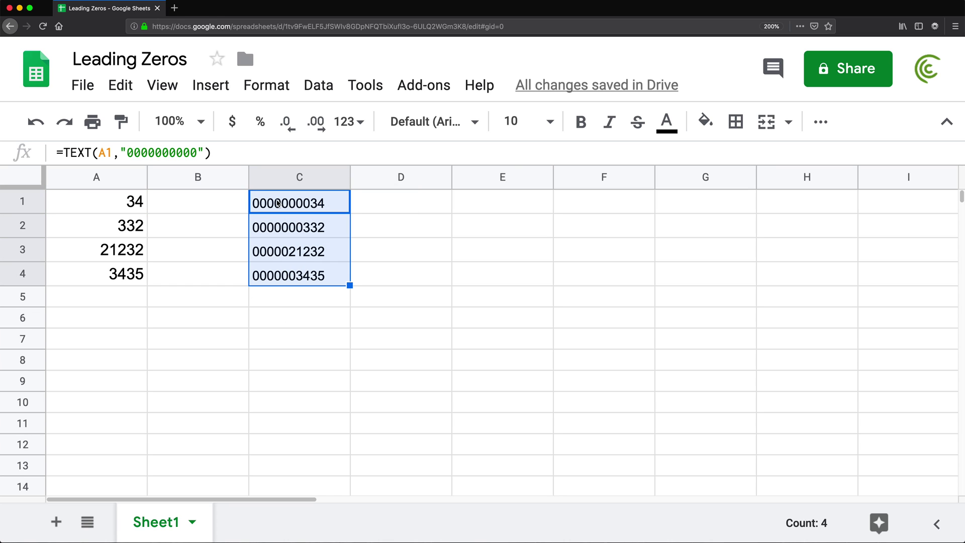
# - Copy C1:C4 and paste them back as values only
pyautogui.rightClick(277, 203)
pyautogui.click(373, 151)
pyautogui.rightClick(314, 225)
pyautogui.moveTo(435, 213)
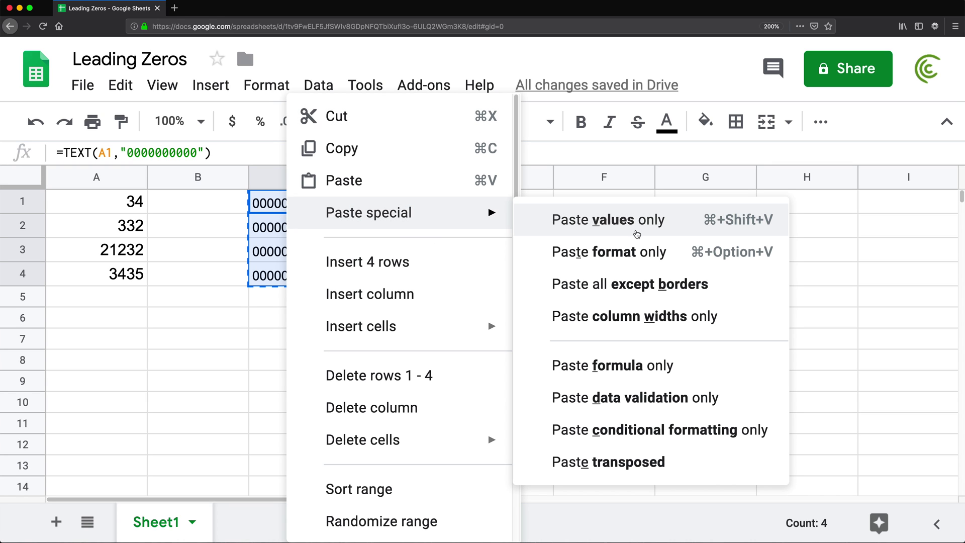
pyautogui.click(616, 228)
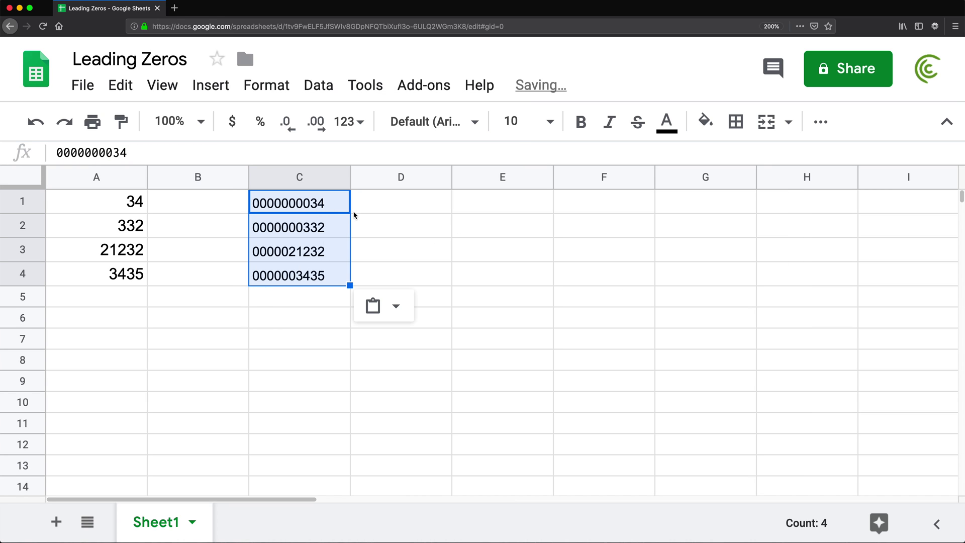
pyautogui.click(335, 211)
pyautogui.click(329, 228)
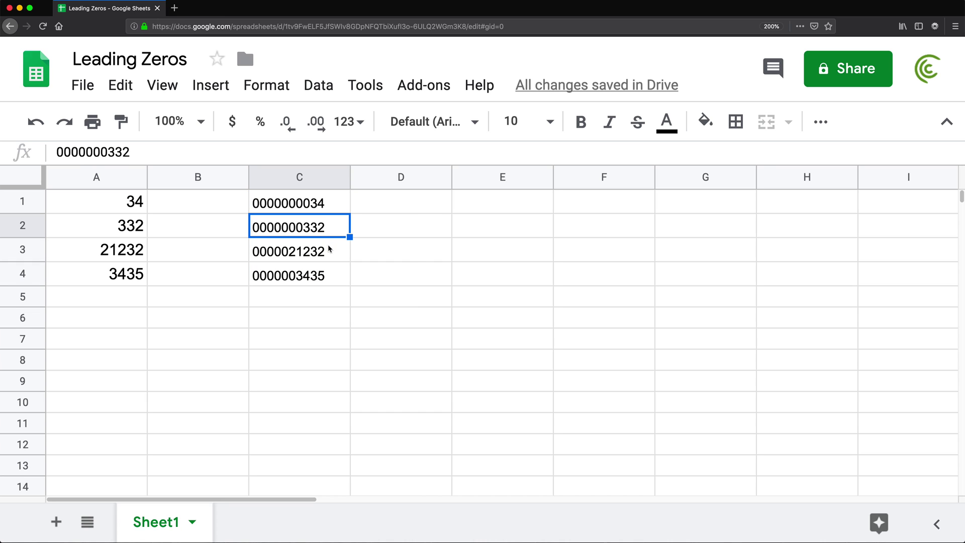
pyautogui.doubleClick(328, 254)
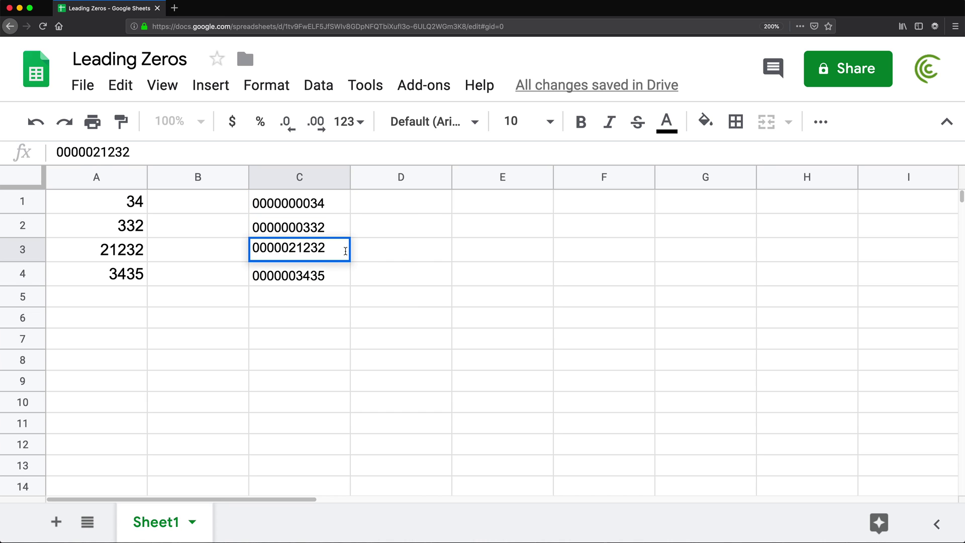
pyautogui.press('Escape')
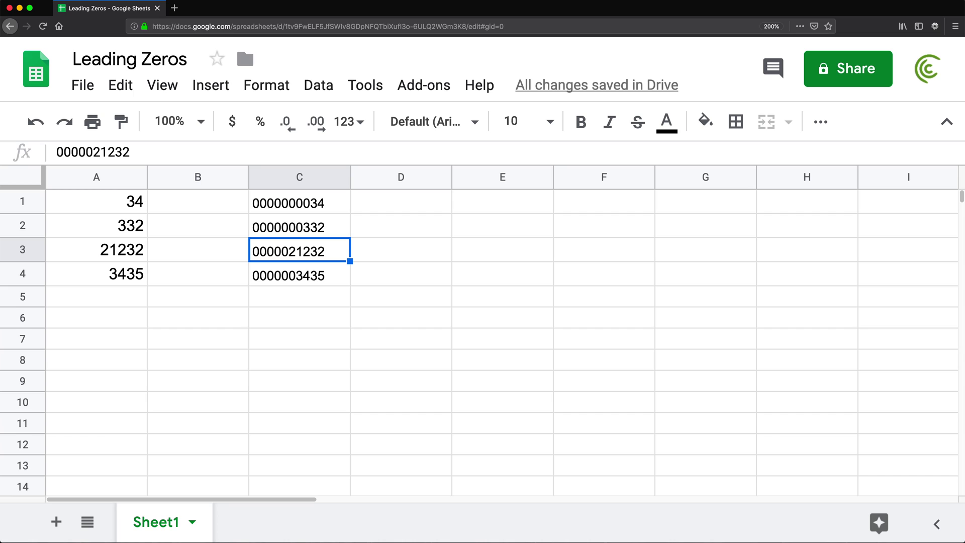